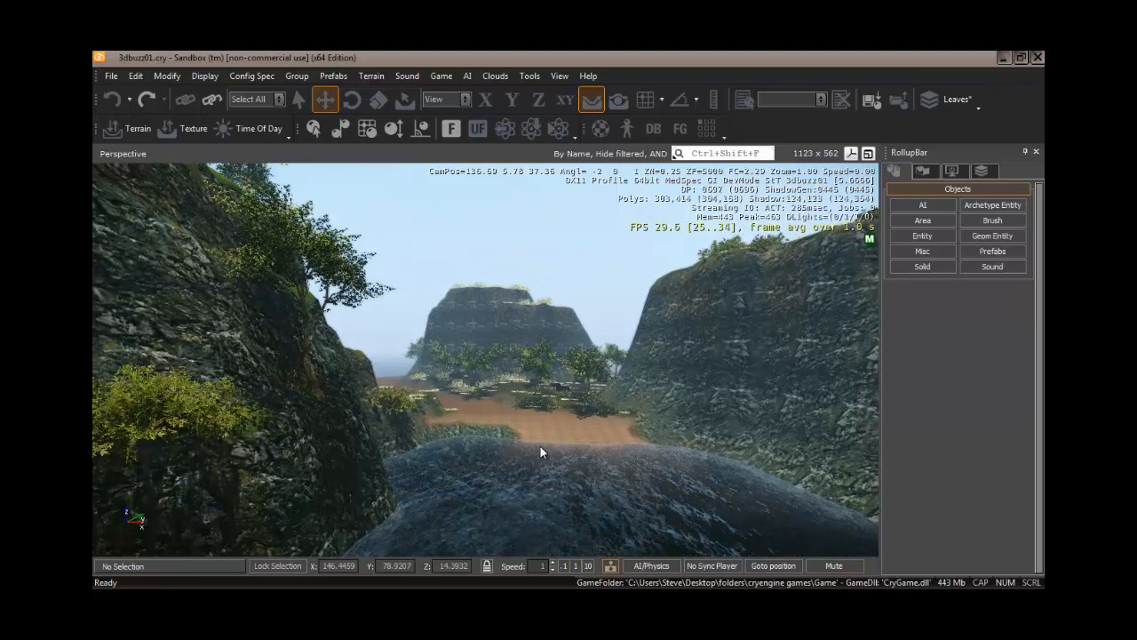
- Place a ParticleEffect entity on the grassy mound between the trees, snapped to the terrain
key("w")
key("w")
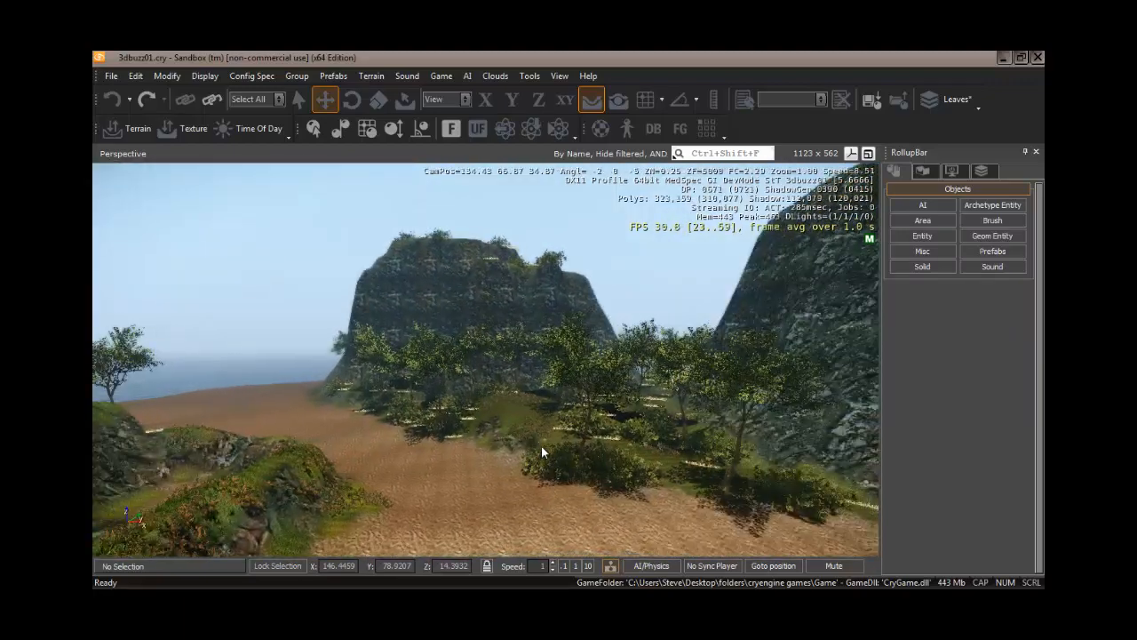
key("w")
mouse_move(541, 446)
right_mouse_down()
mouse_move(553, 449)
mouse_move(541, 444)
right_mouse_up()
key("w")
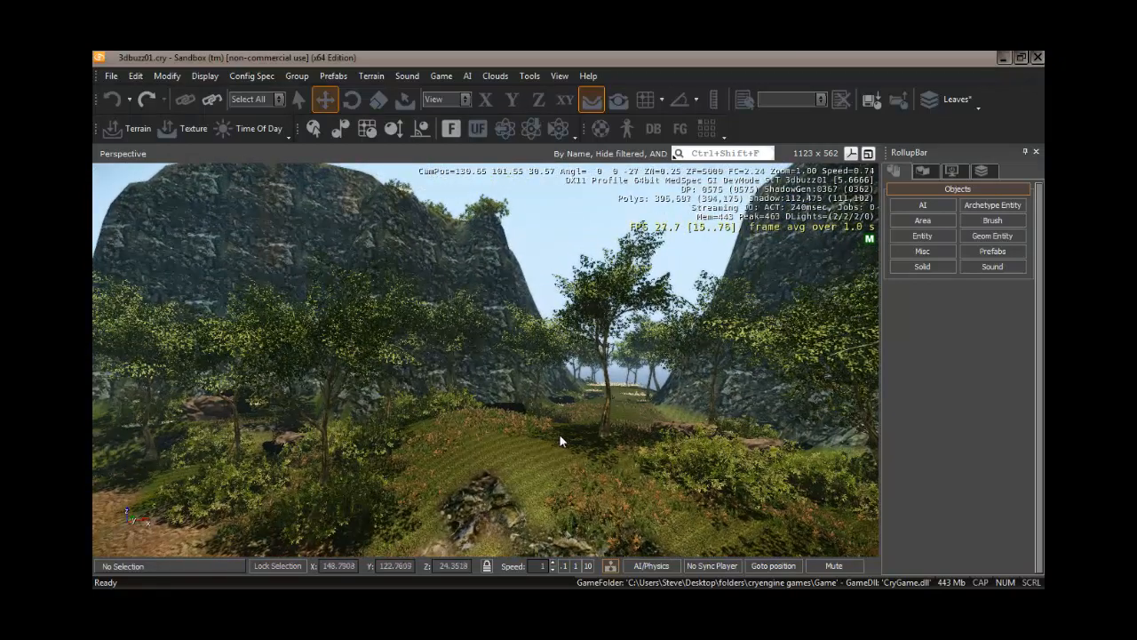
right_click_drag(551, 432, 551, 431)
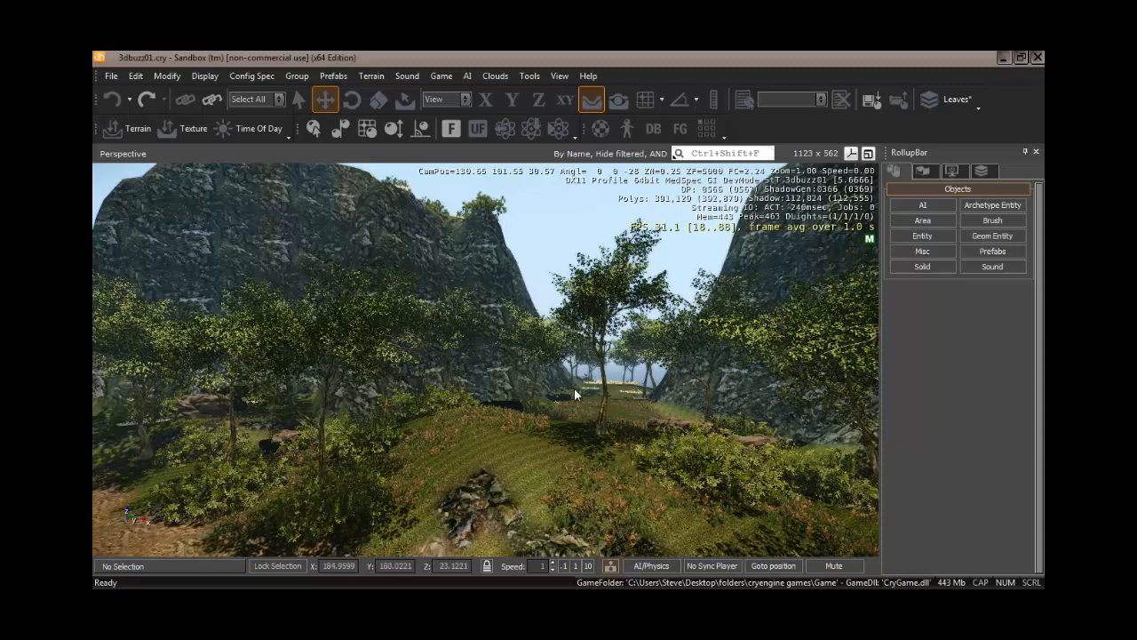
right_click_drag(573, 388, 525, 396)
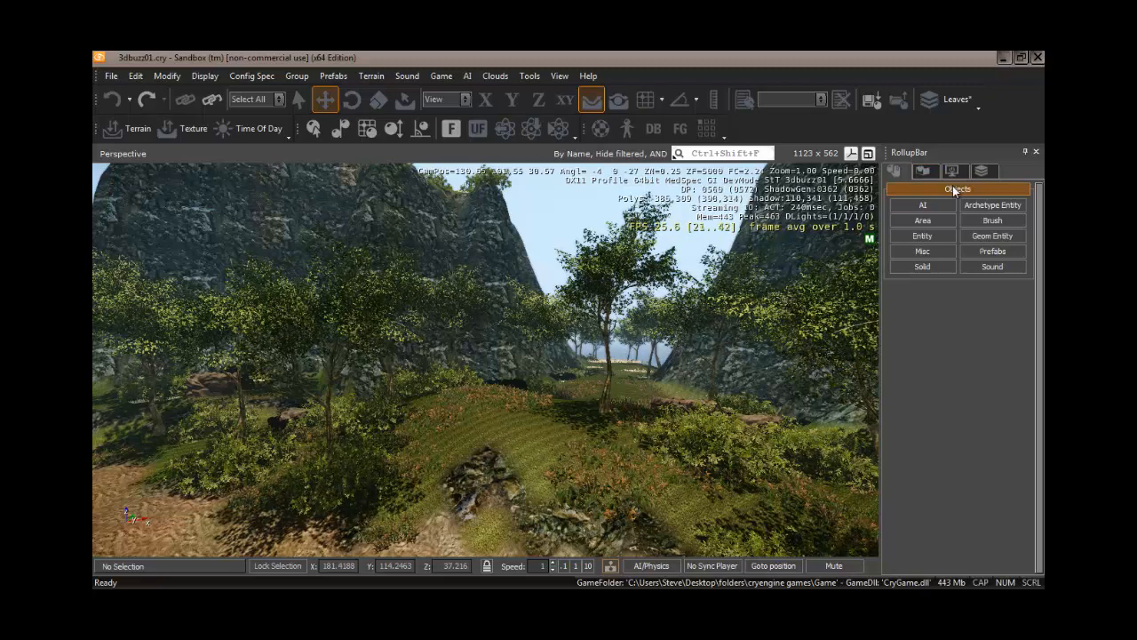
left_click(922, 236)
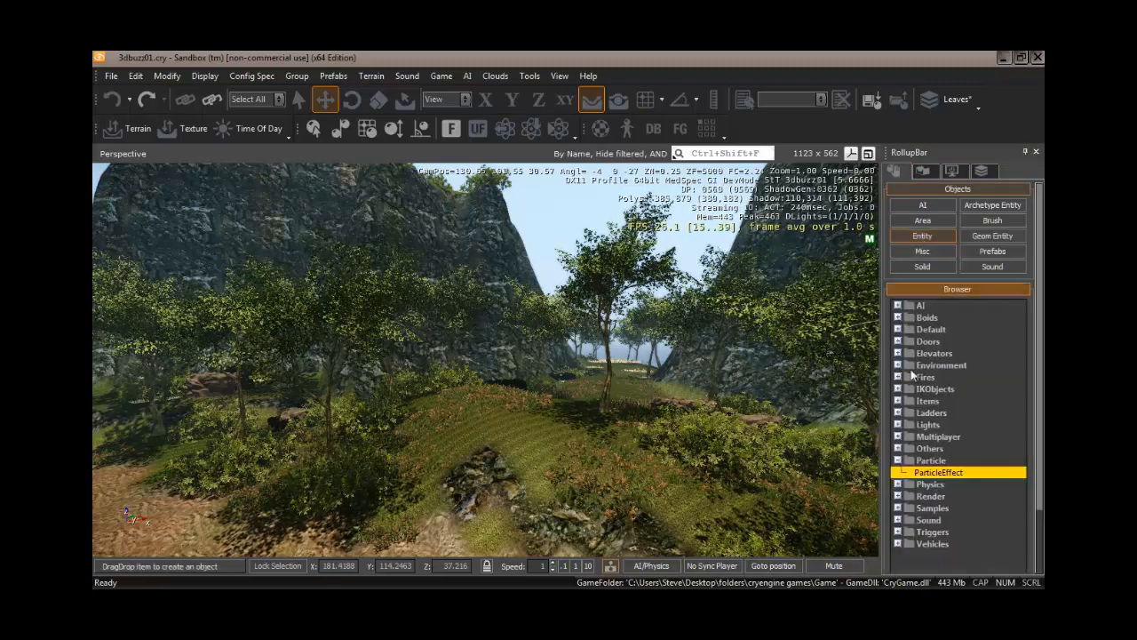
left_click(898, 461)
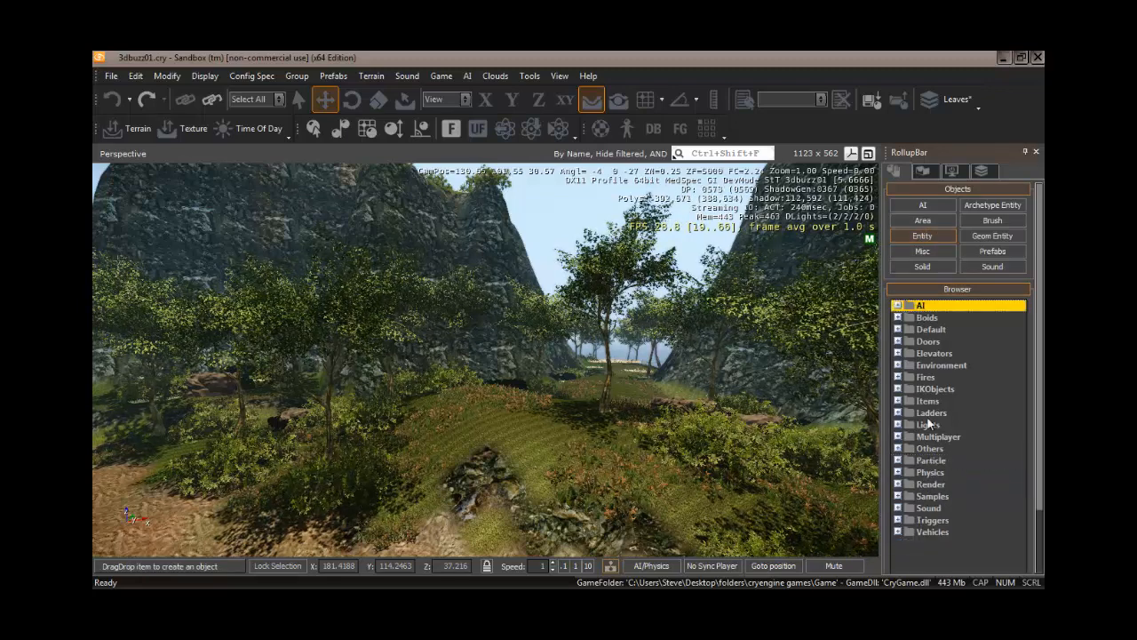
left_click(898, 461)
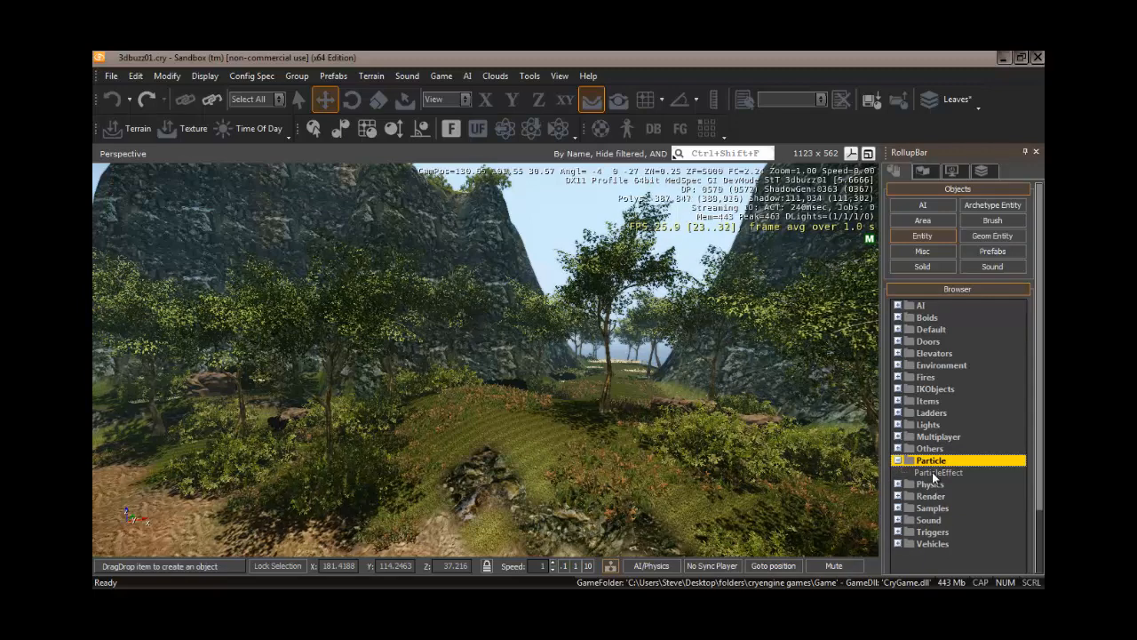
left_click(933, 473)
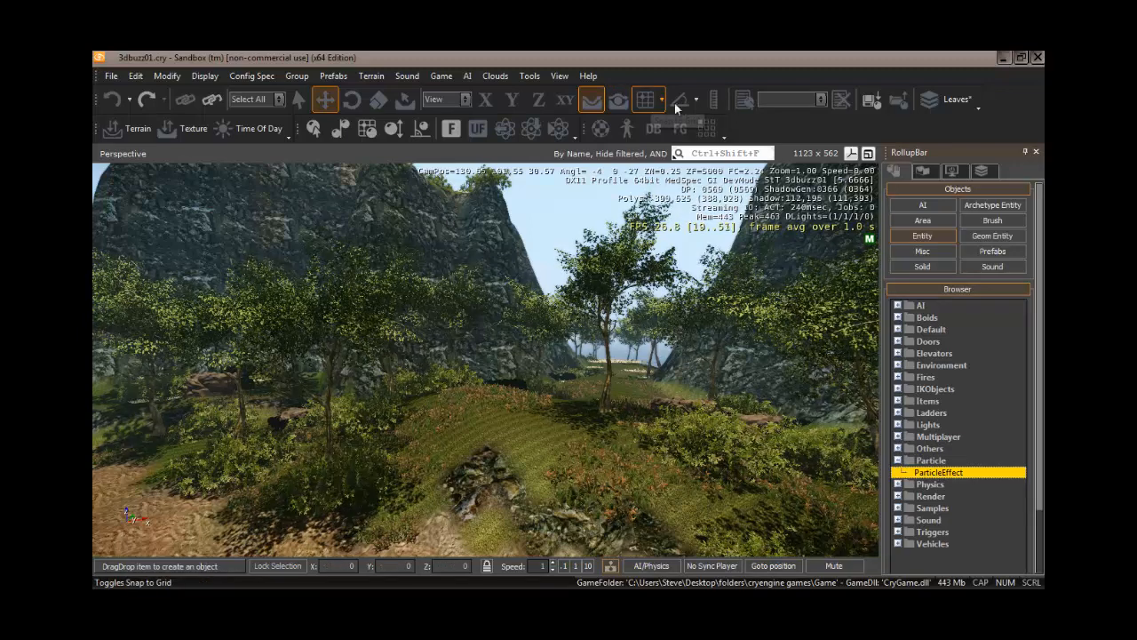
left_click(598, 107)
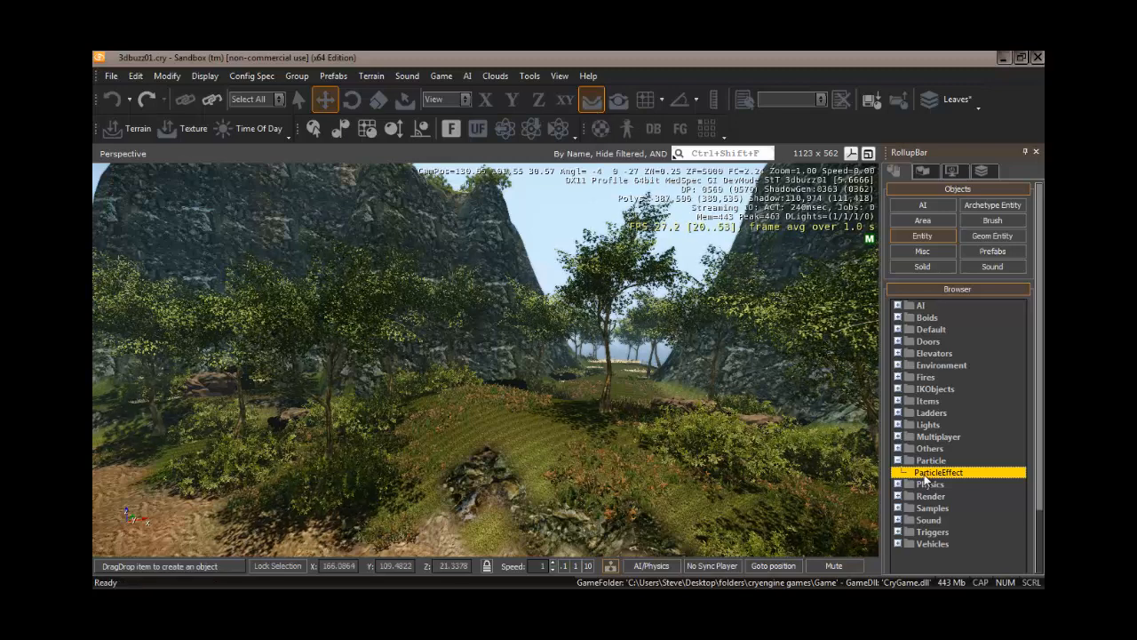
mouse_move(498, 417)
left_mouse_down()
mouse_move(521, 435)
mouse_move(510, 399)
mouse_move(479, 393)
mouse_move(491, 416)
mouse_move(492, 404)
left_mouse_up()
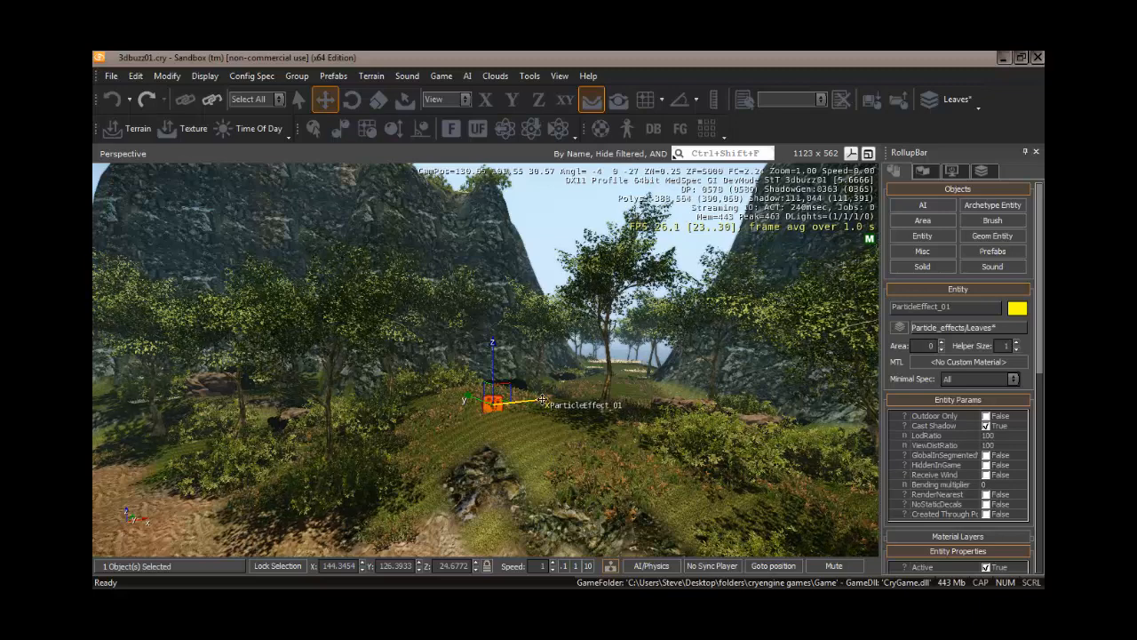
- Move the particle effect entity horizontally among the trees to about X 133, Y 134
left_click_drag(534, 398, 389, 418)
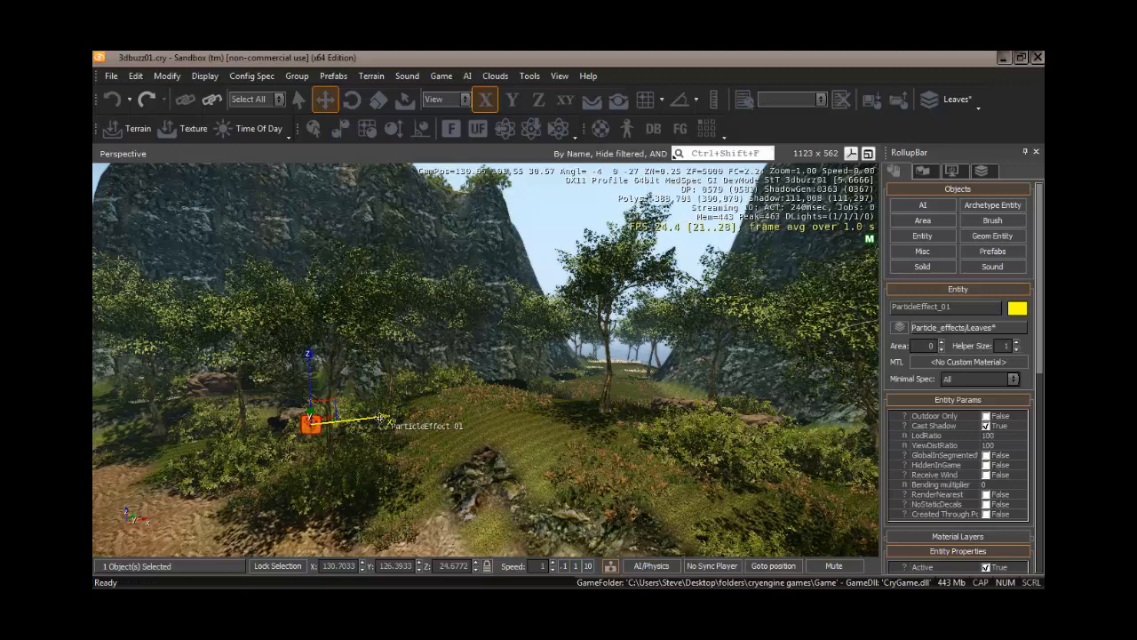
key("d")
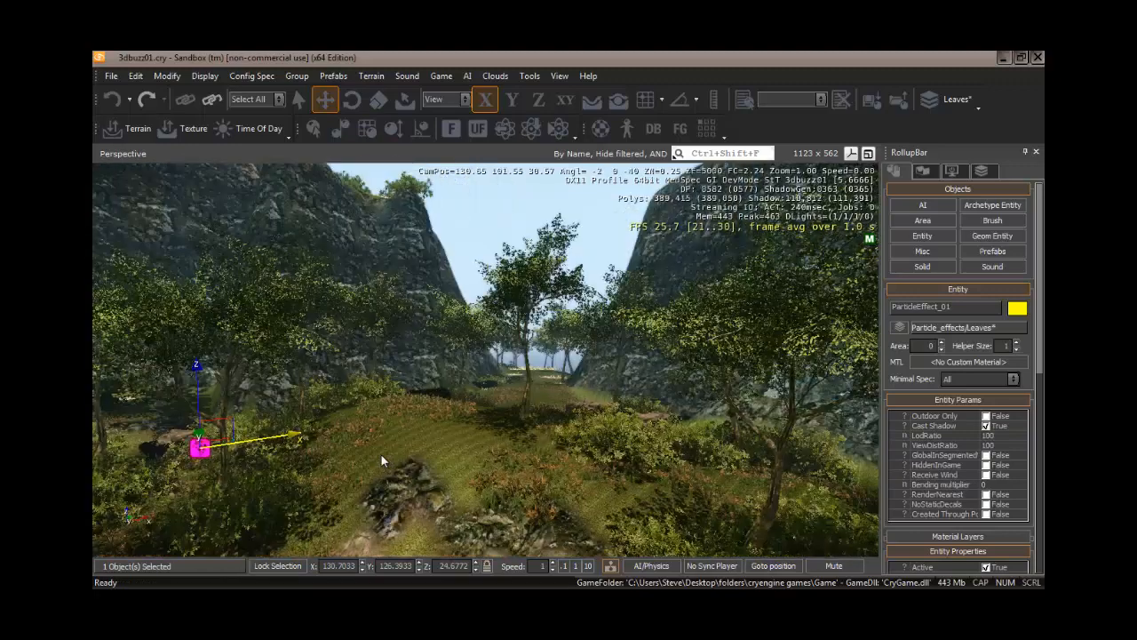
key("a")
right_click_drag(381, 454, 376, 453)
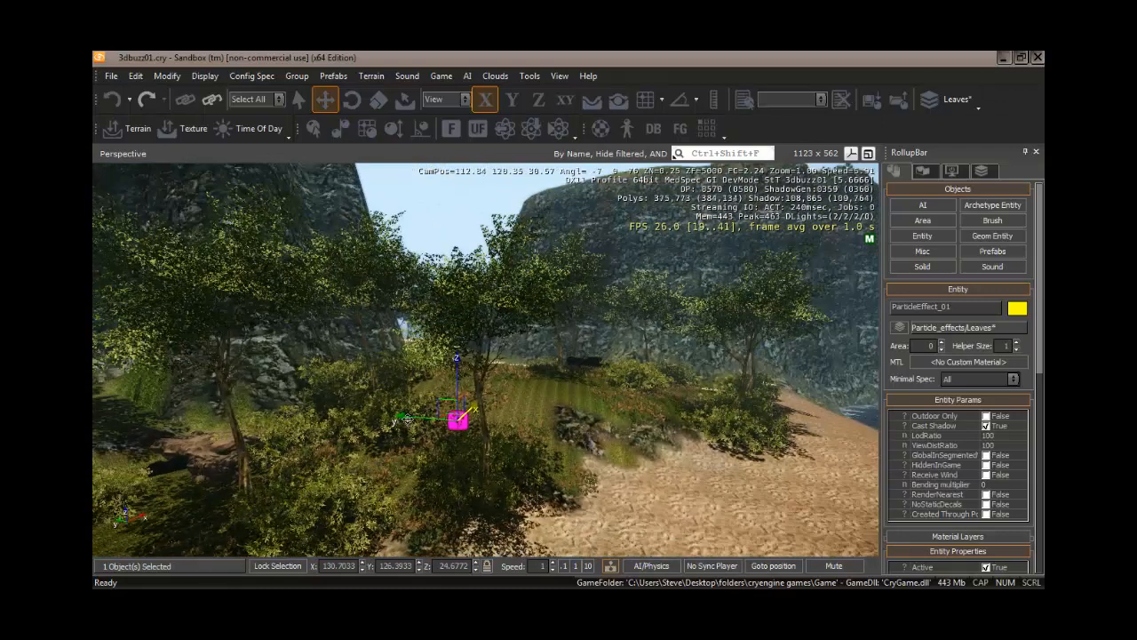
left_click_drag(412, 416, 391, 392)
- Rename the selected particle entity as ParticleEffect_Leaves_01
key("1")
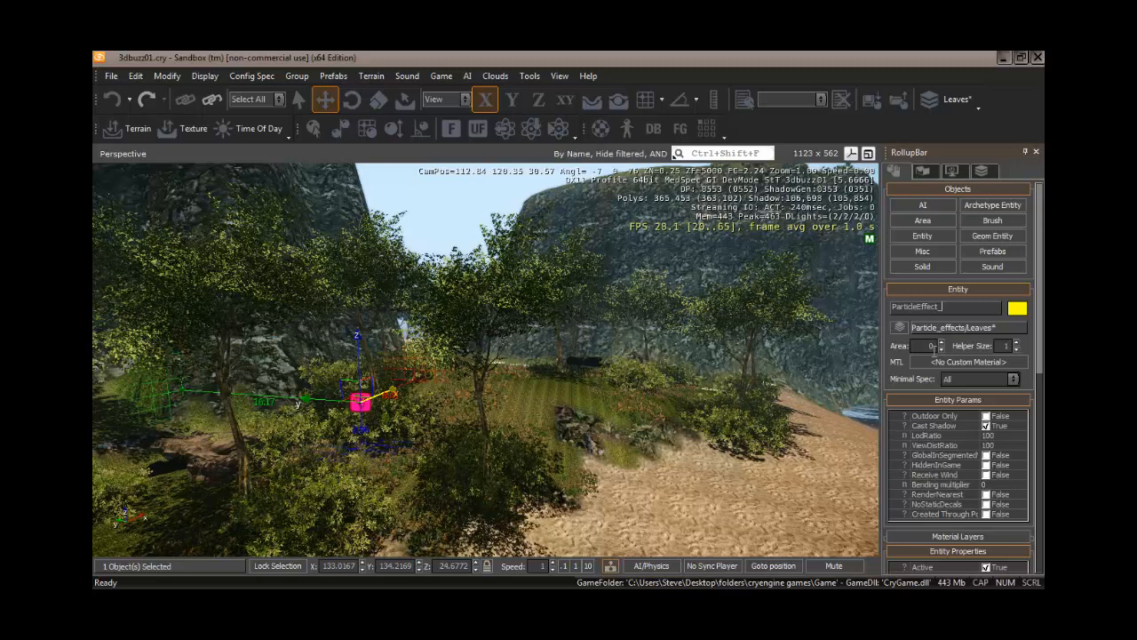
type("Lea")
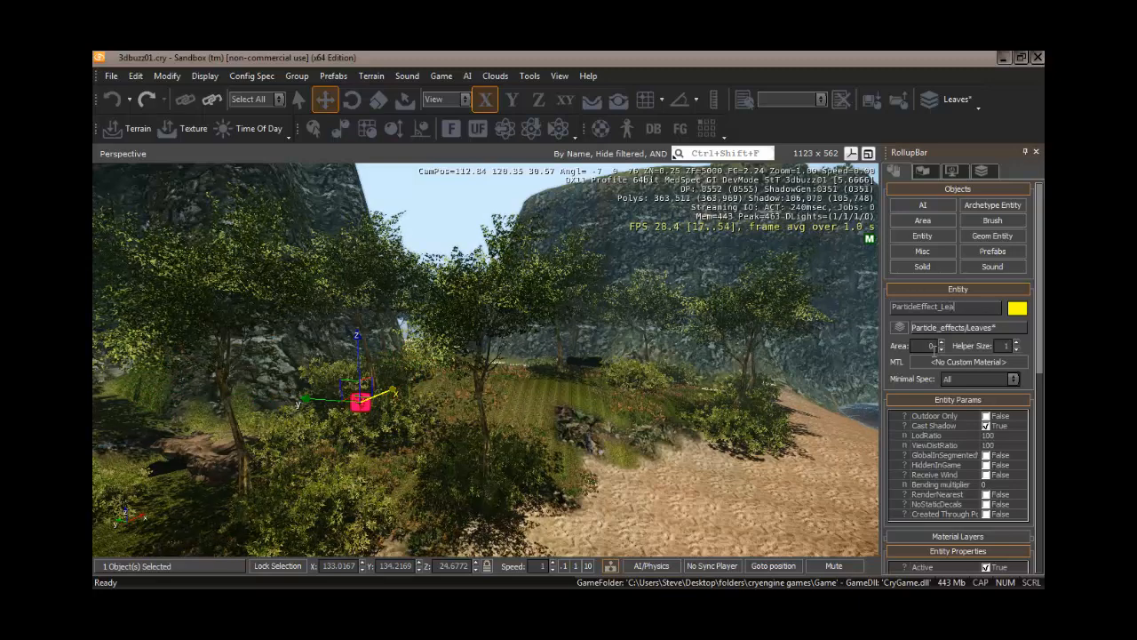
type("ves_")
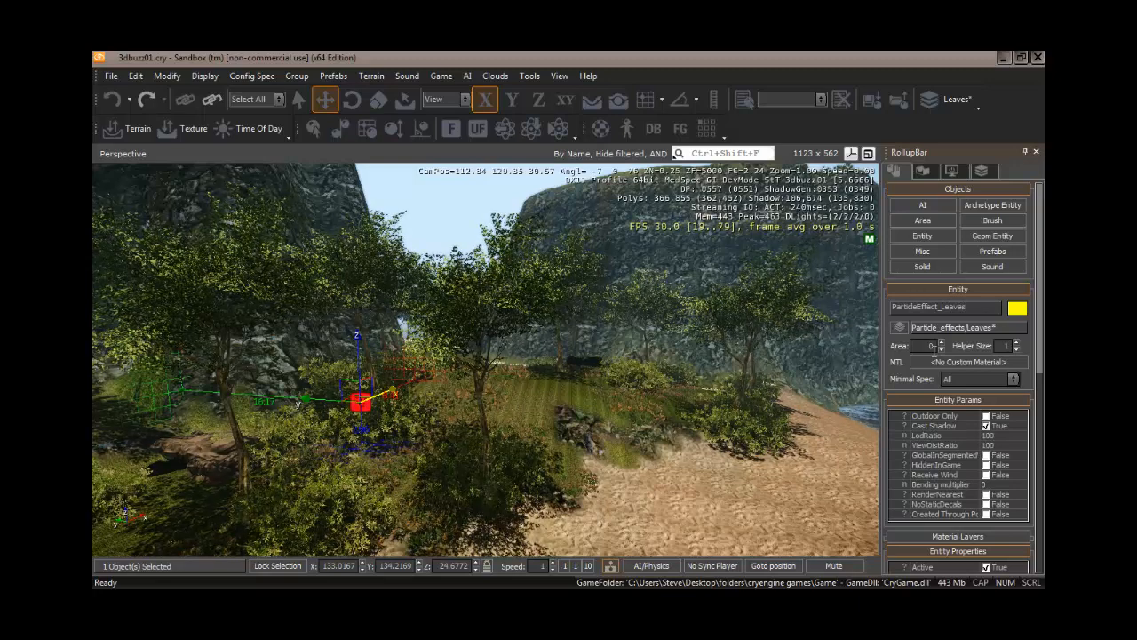
type("014")
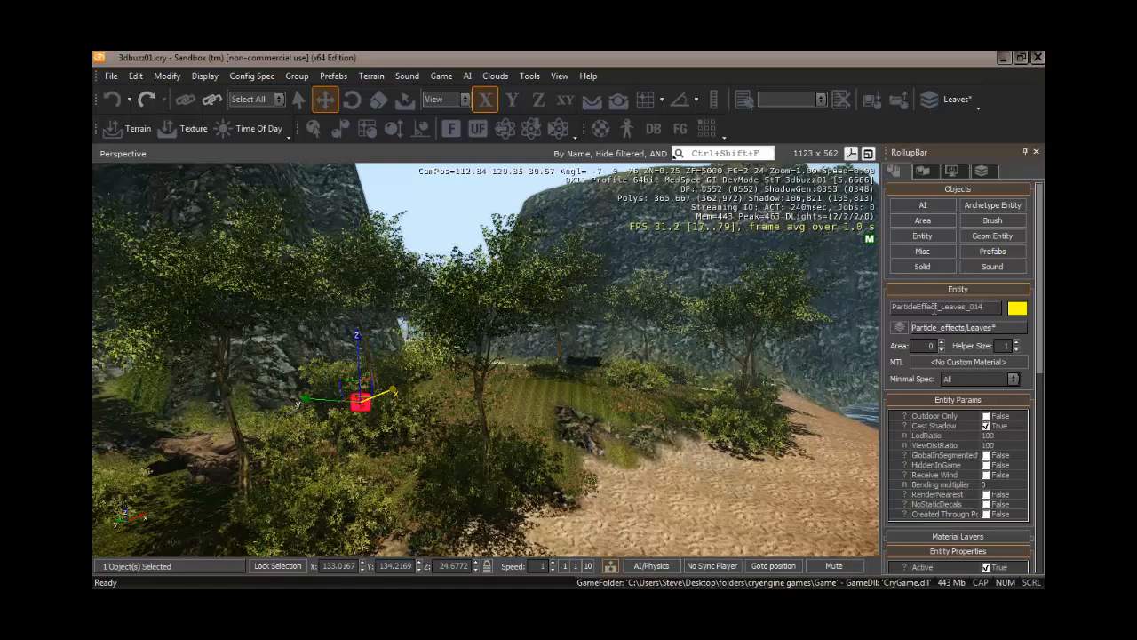
key("BackSpace")
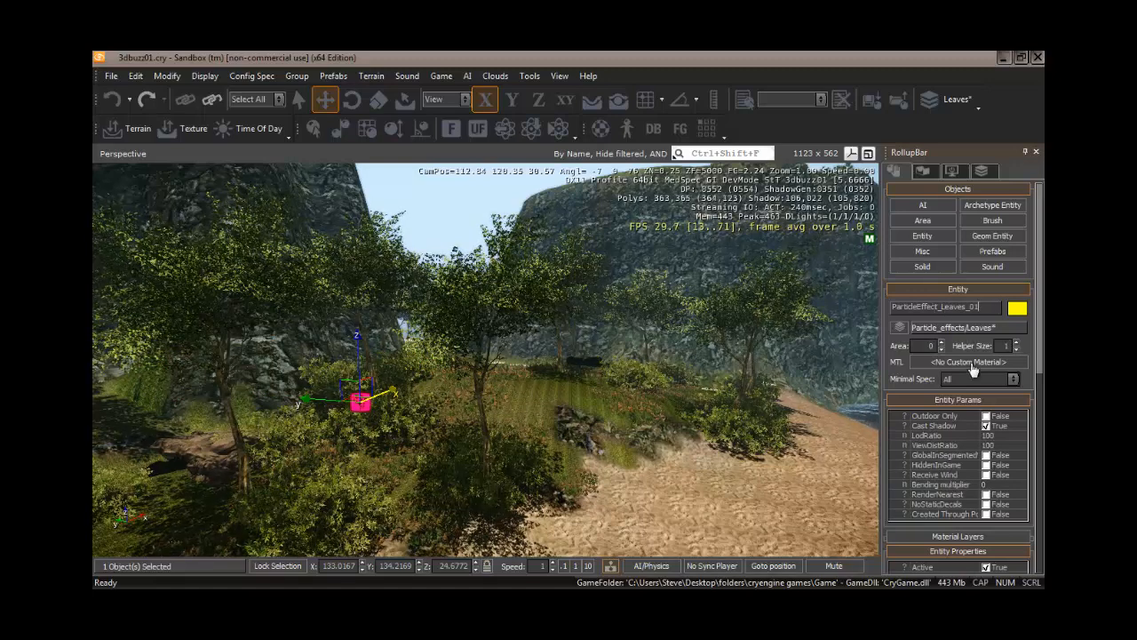
key("Return")
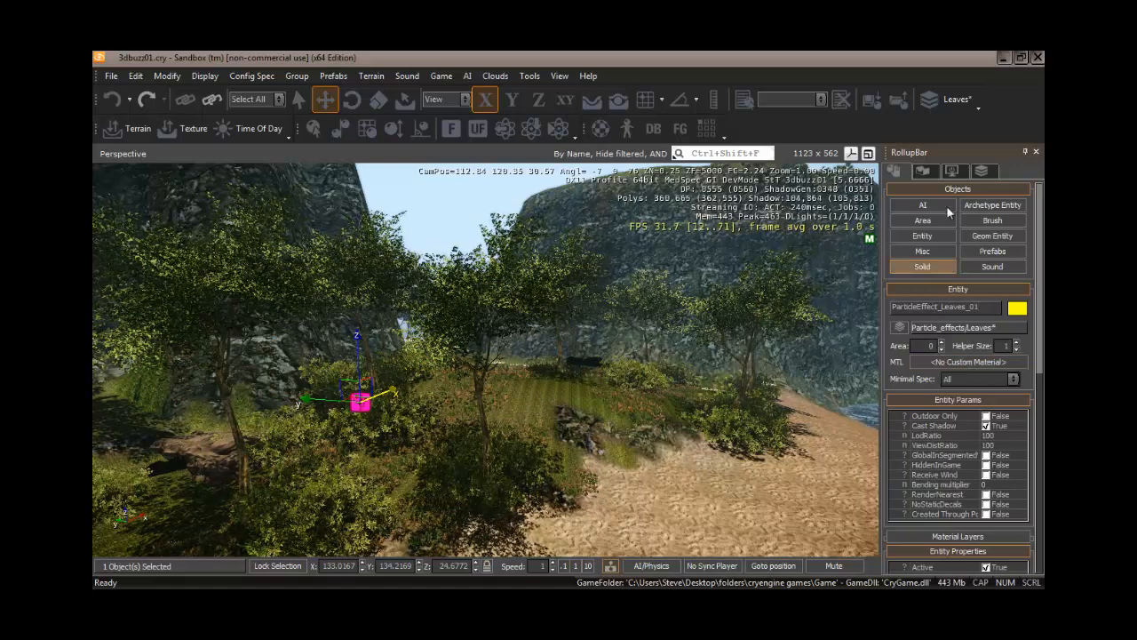
- Review the level's layers and assign the particle entity to the Leaves layer under Particle_effects
left_click(982, 171)
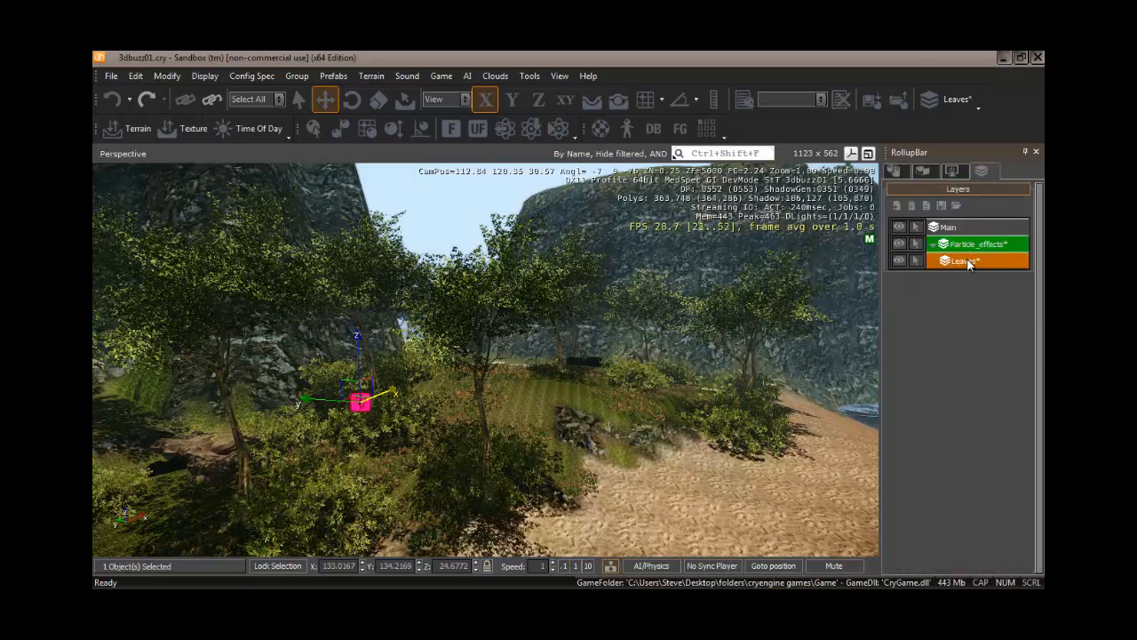
left_click(897, 169)
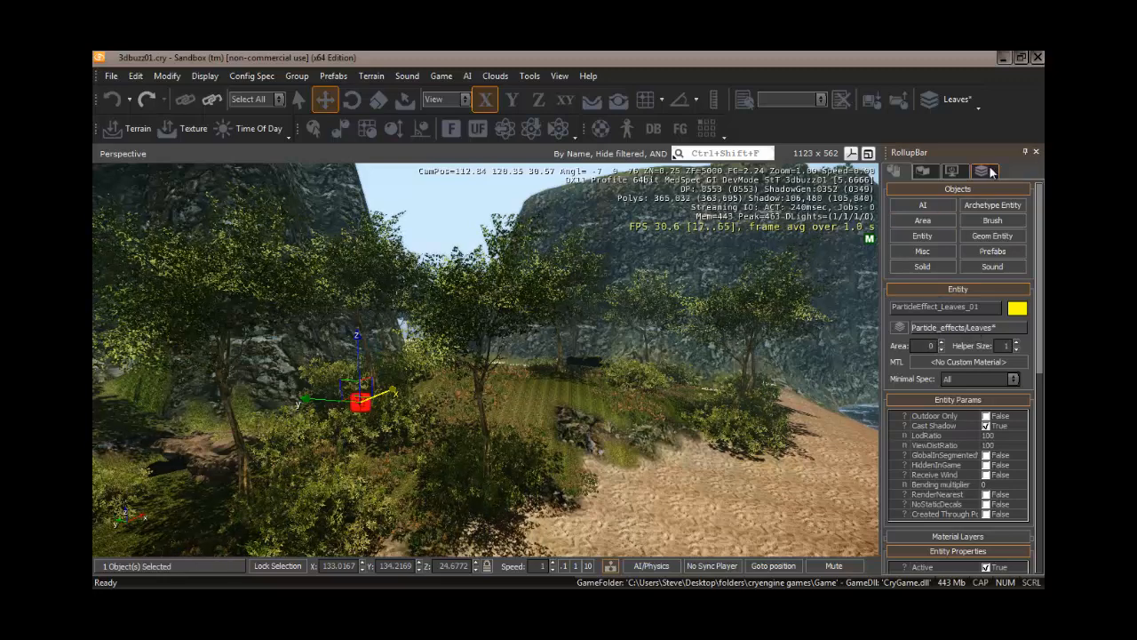
left_click(964, 329)
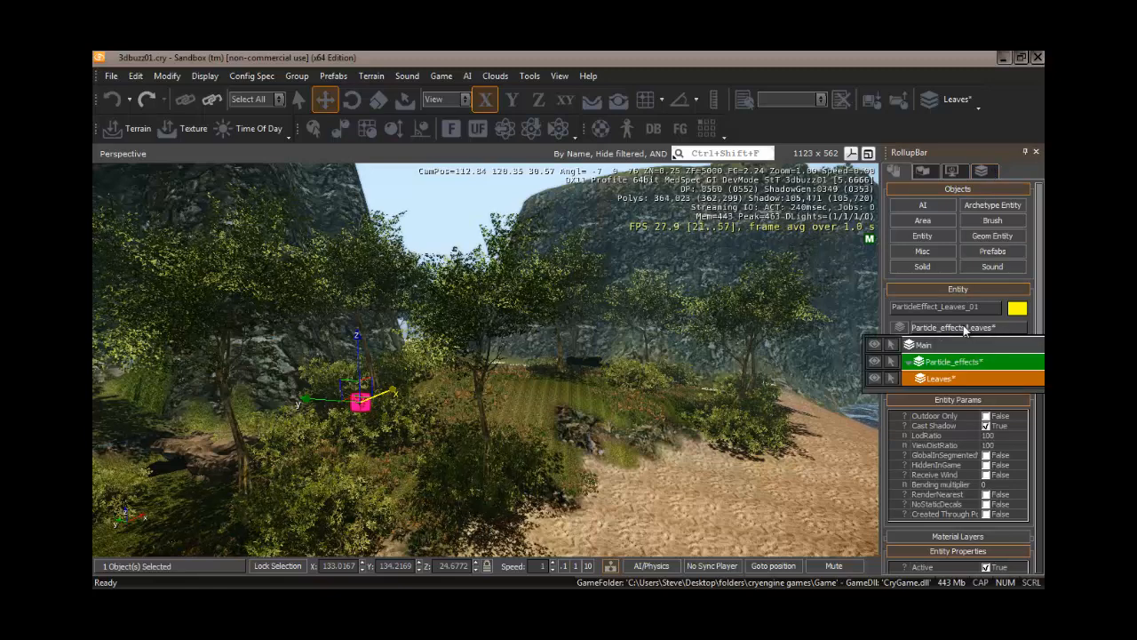
left_click(942, 378)
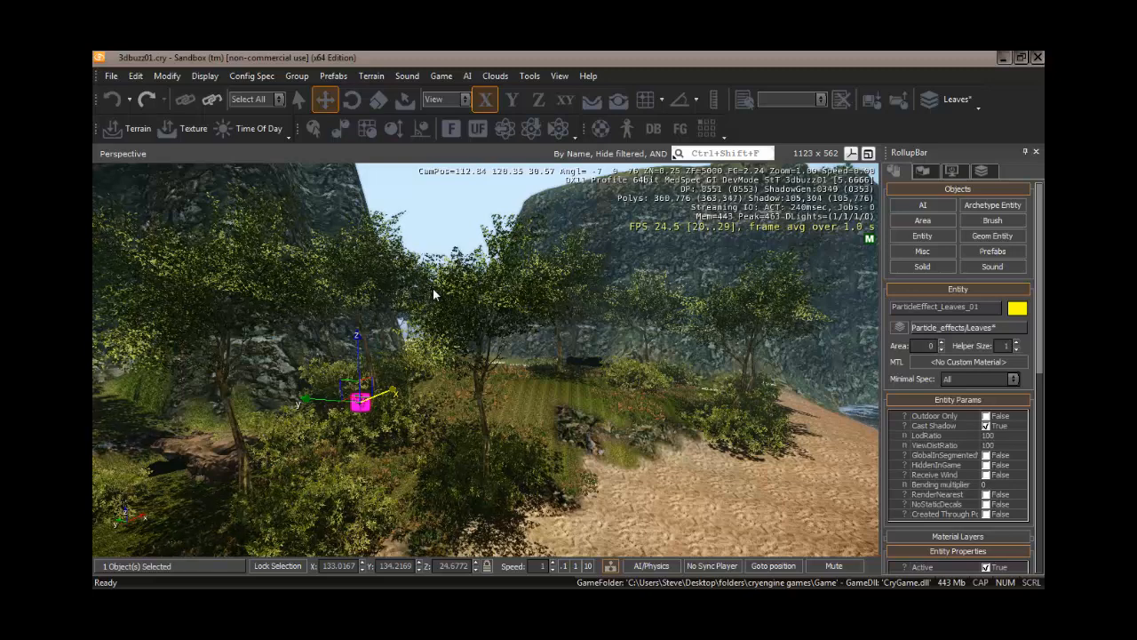
- Create a particle library named Island in the DataBase View and choose it as the current library
left_click(655, 131)
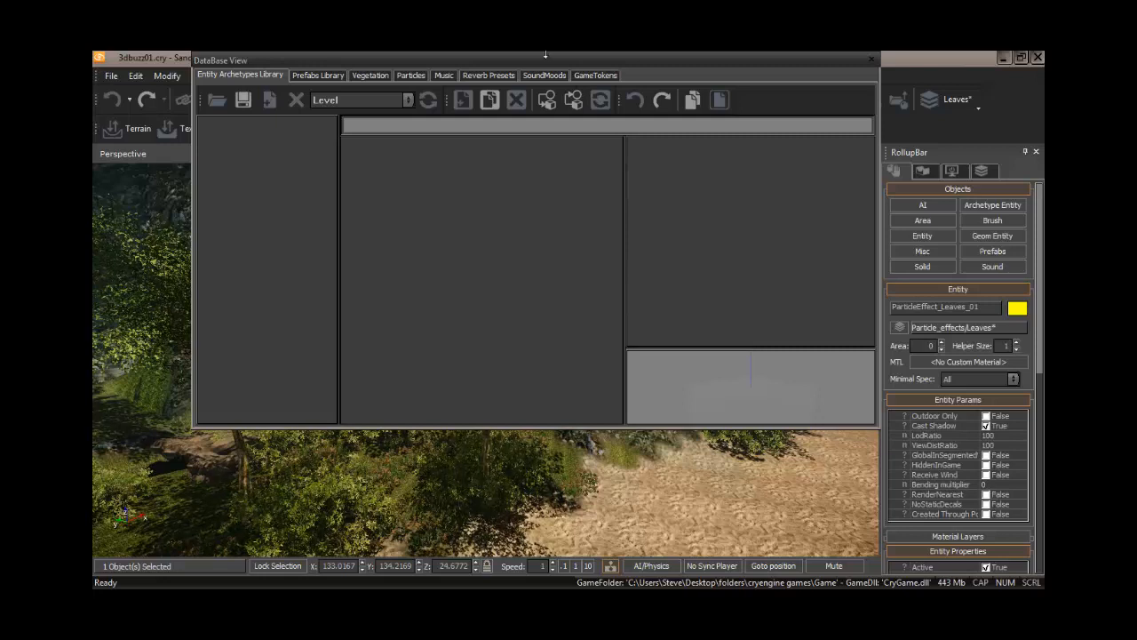
left_click_drag(546, 58, 540, 90)
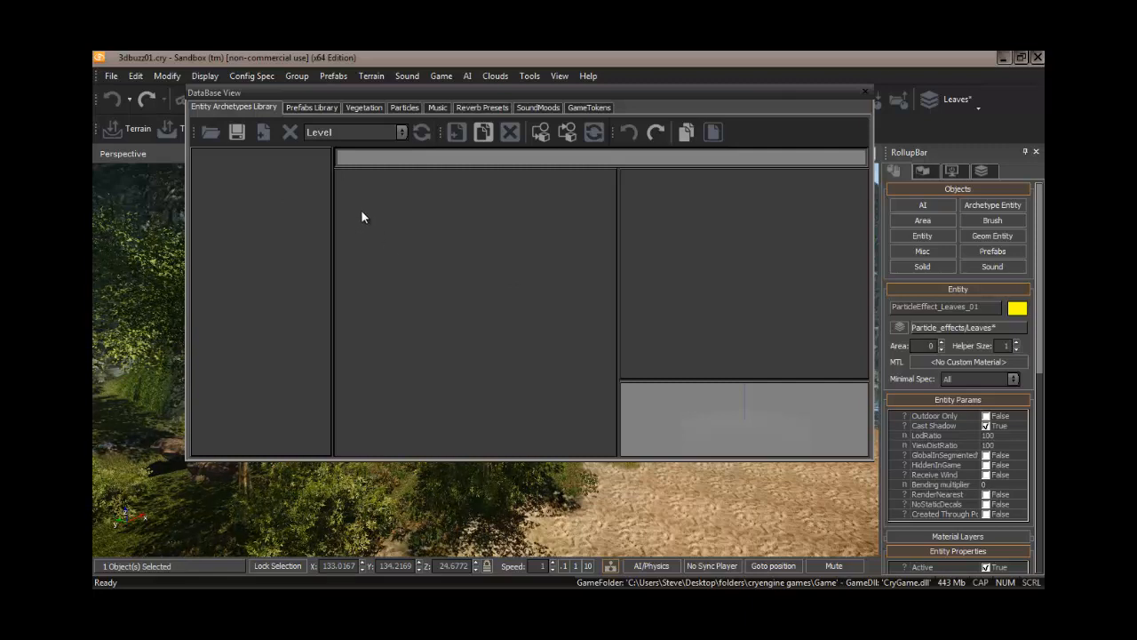
left_click(264, 133)
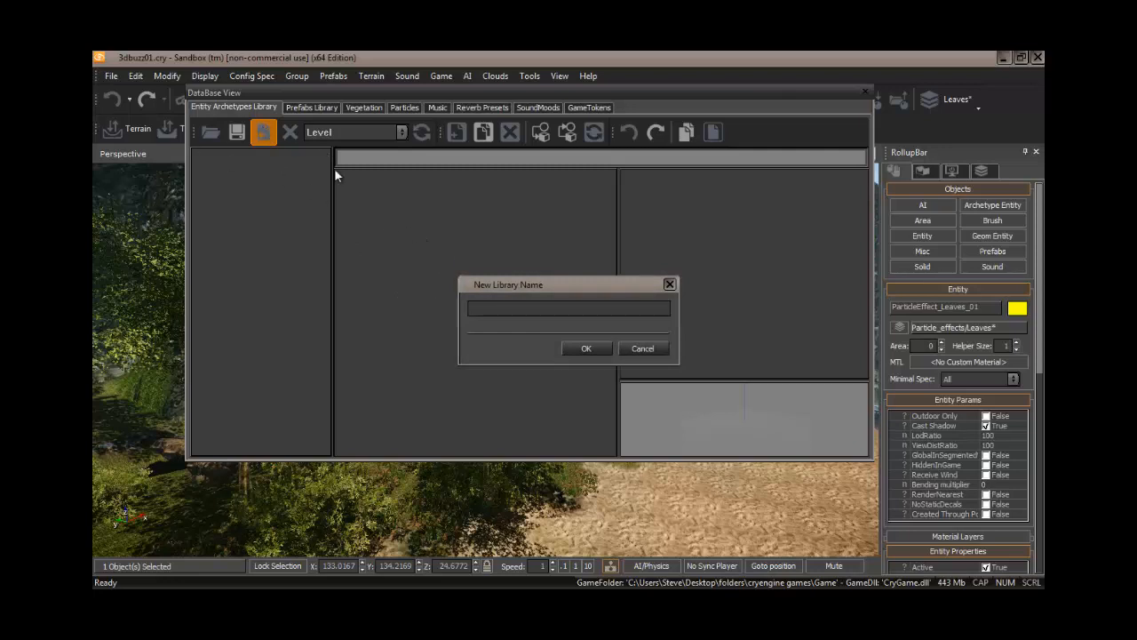
left_click(643, 348)
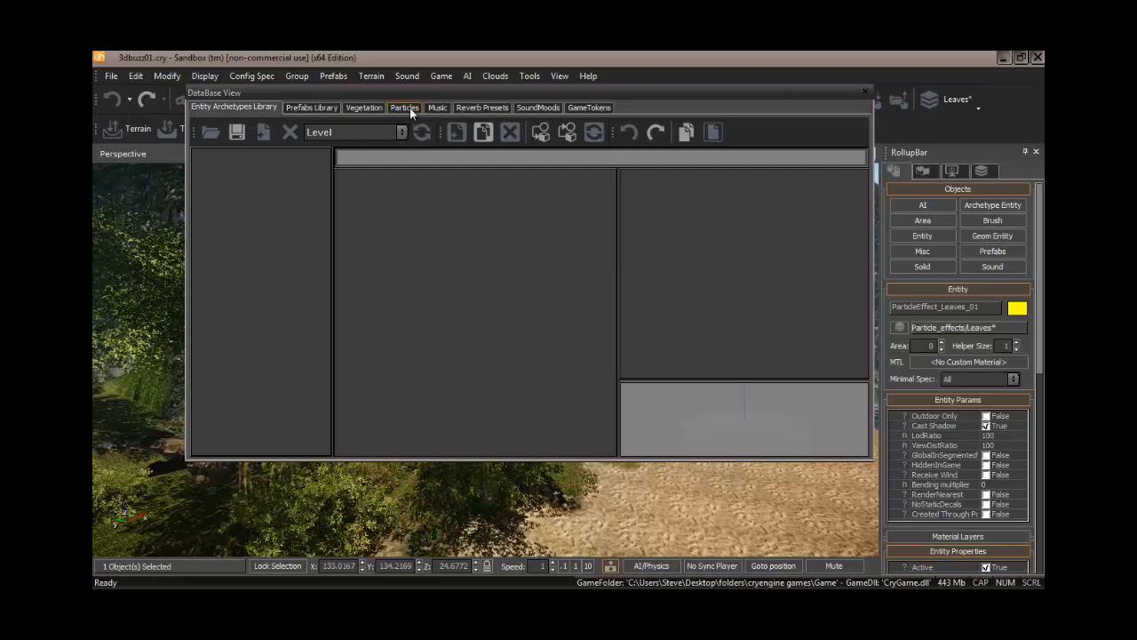
left_click(407, 107)
left_click(263, 133)
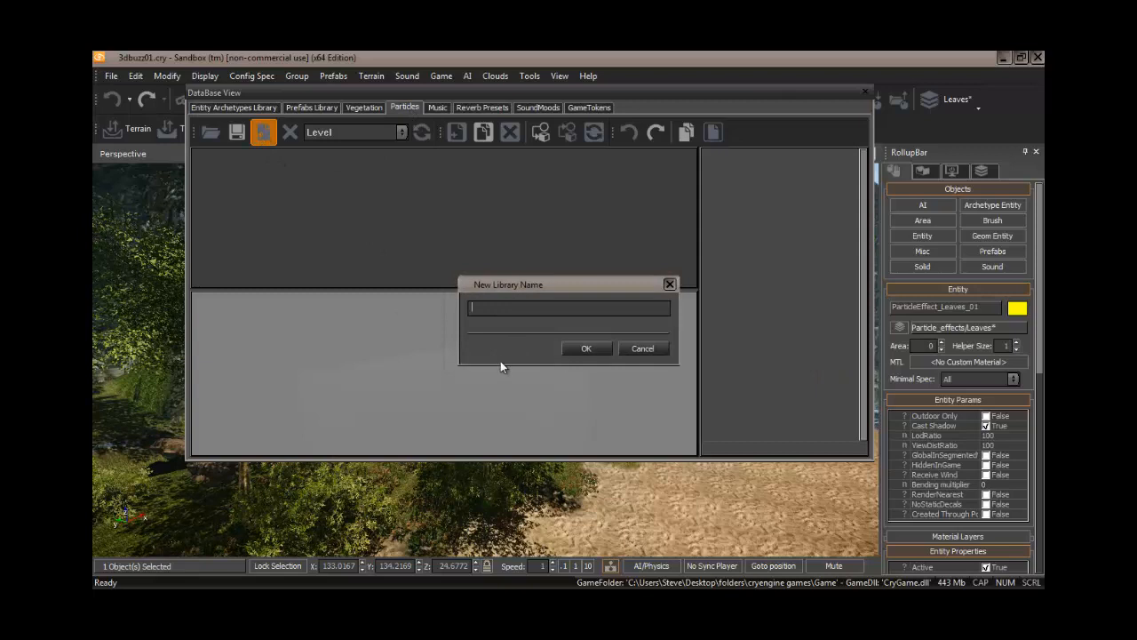
type("Island")
left_click(583, 348)
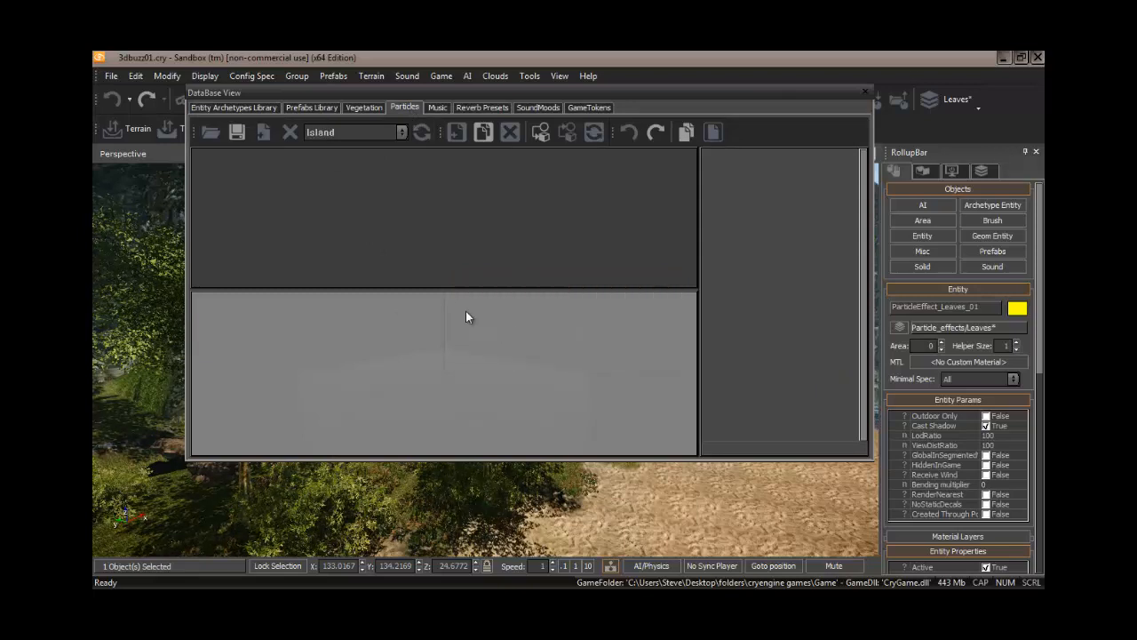
left_click(402, 133)
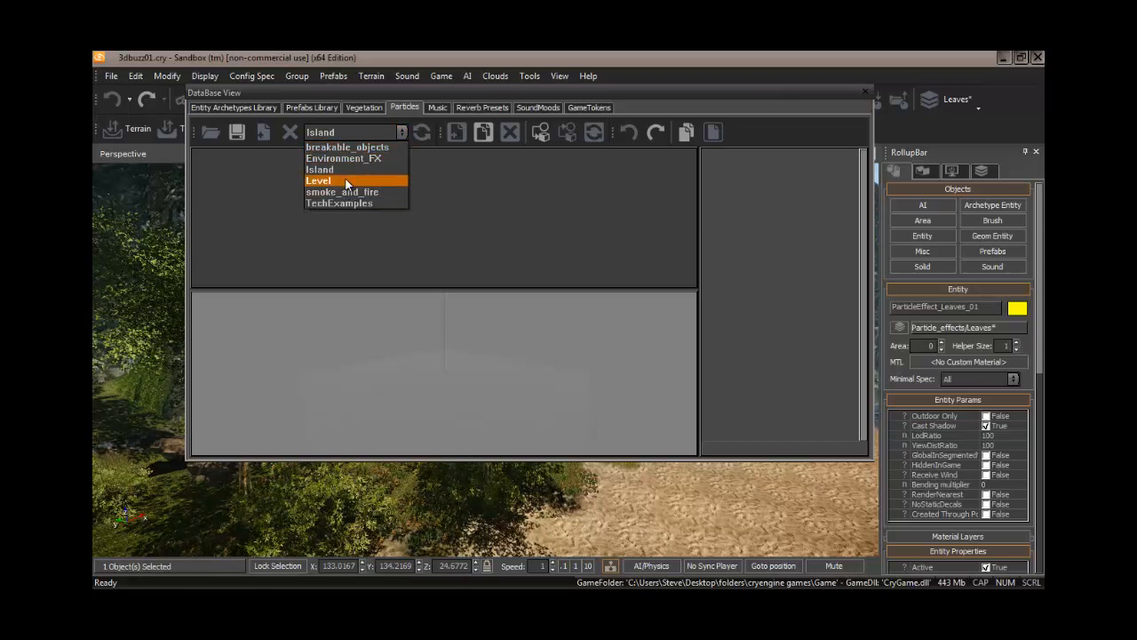
left_click(323, 169)
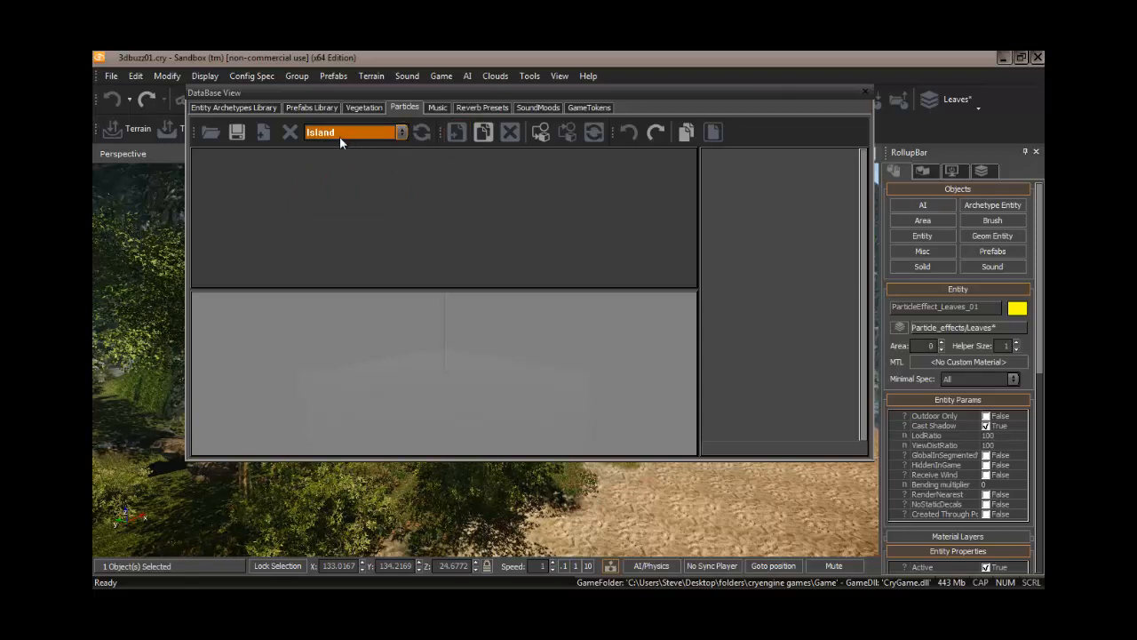
- Try to load the environment_fx.xml particle library into the database
left_click(210, 132)
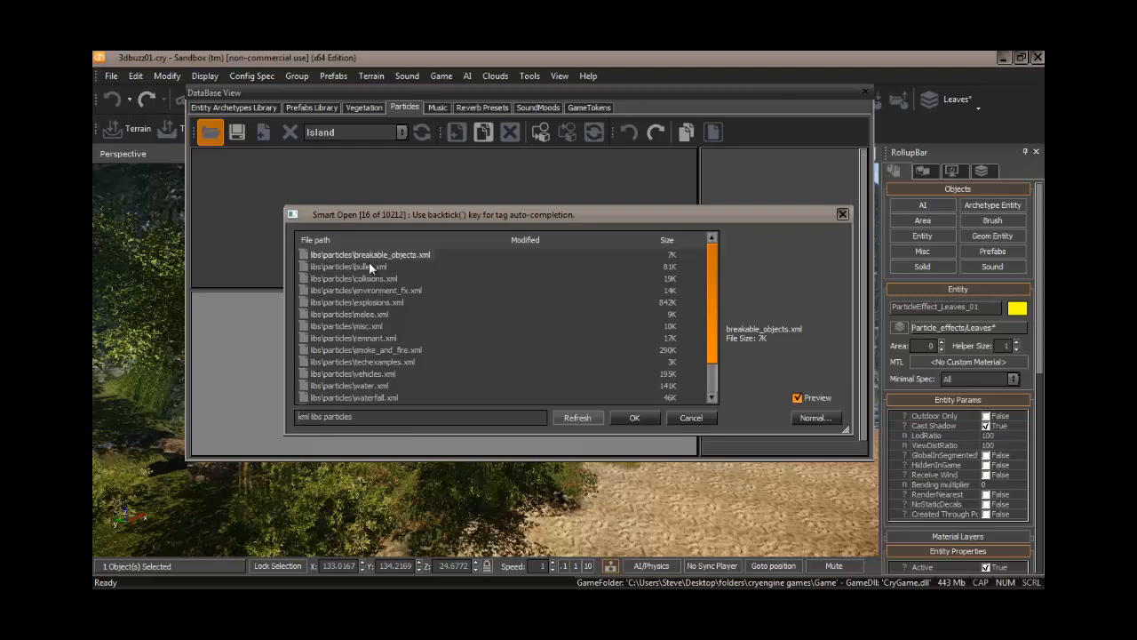
left_click(373, 290)
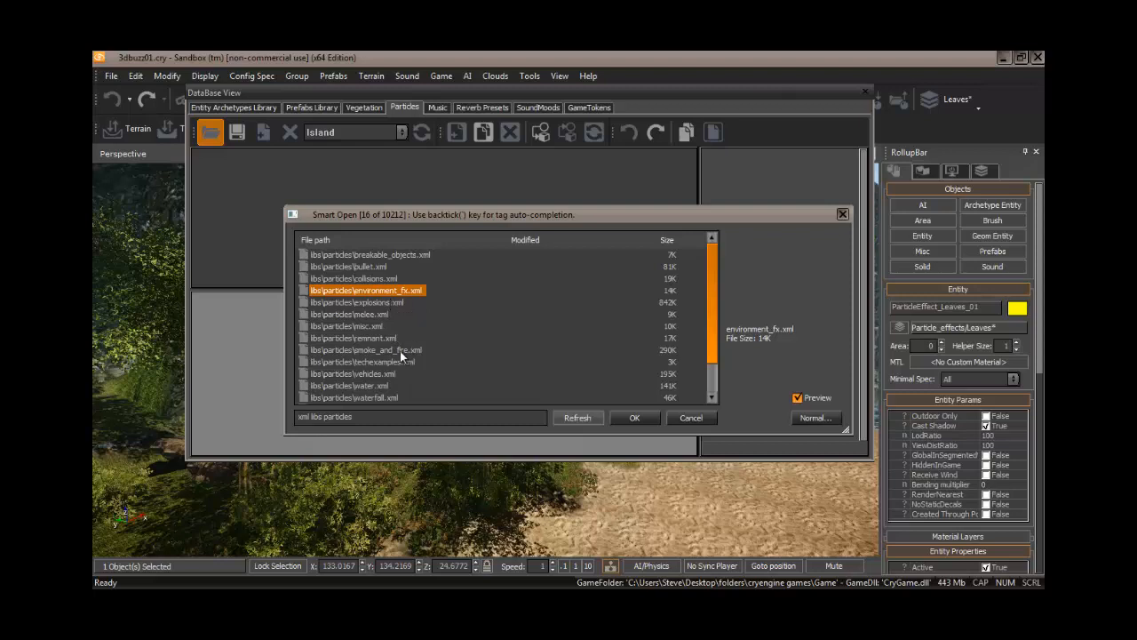
left_click(637, 417)
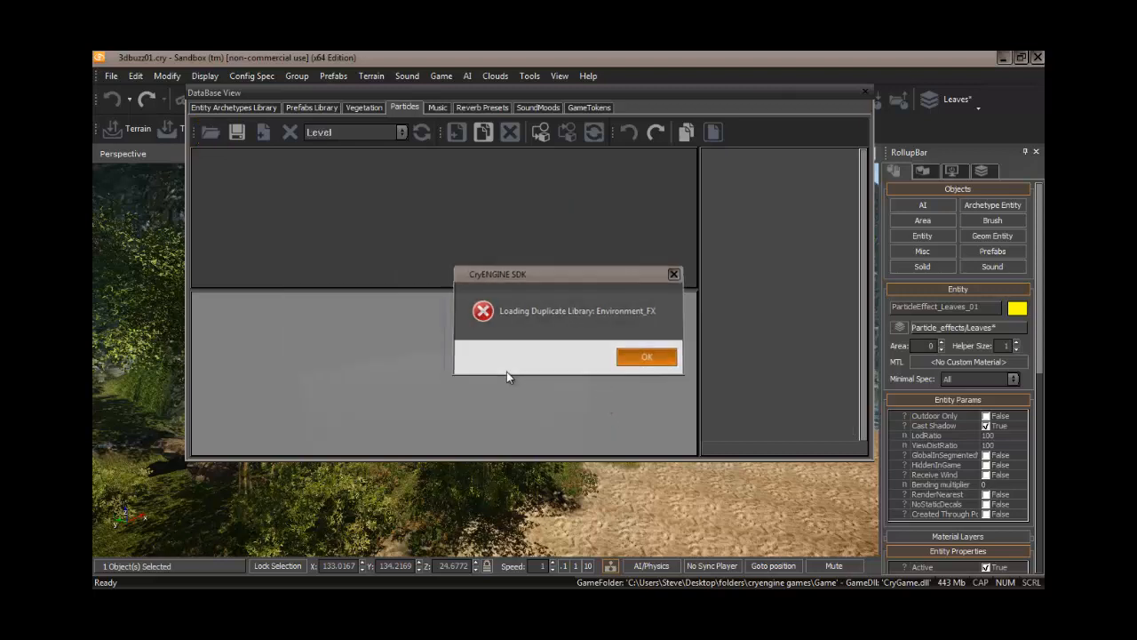
key("Return")
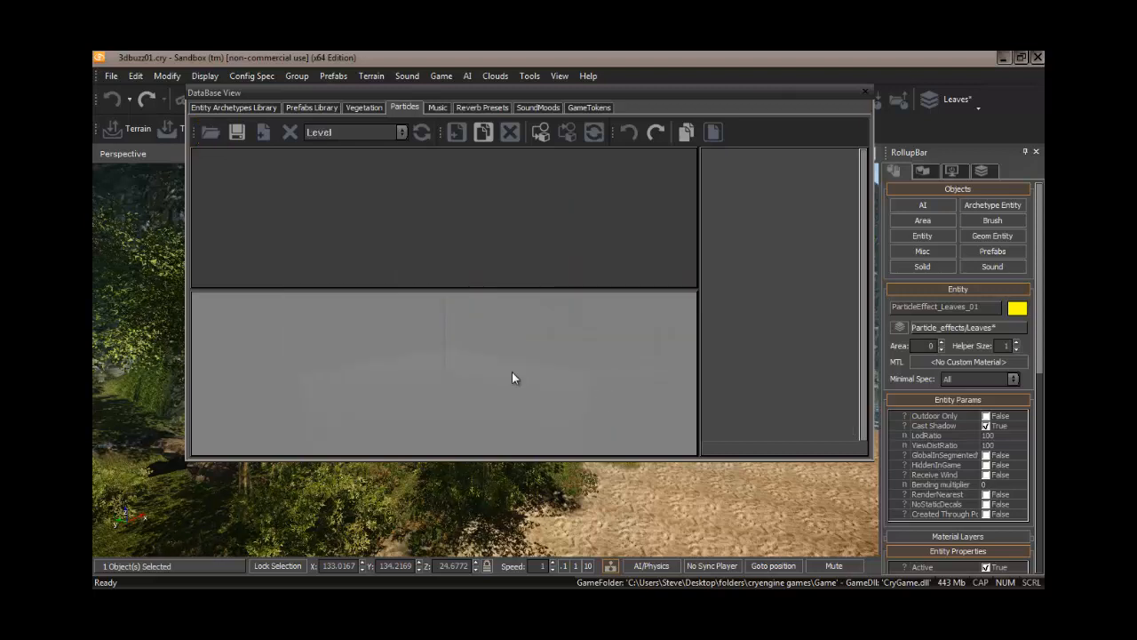
- Remove the Environment_FX particle library from the database
left_click(402, 133)
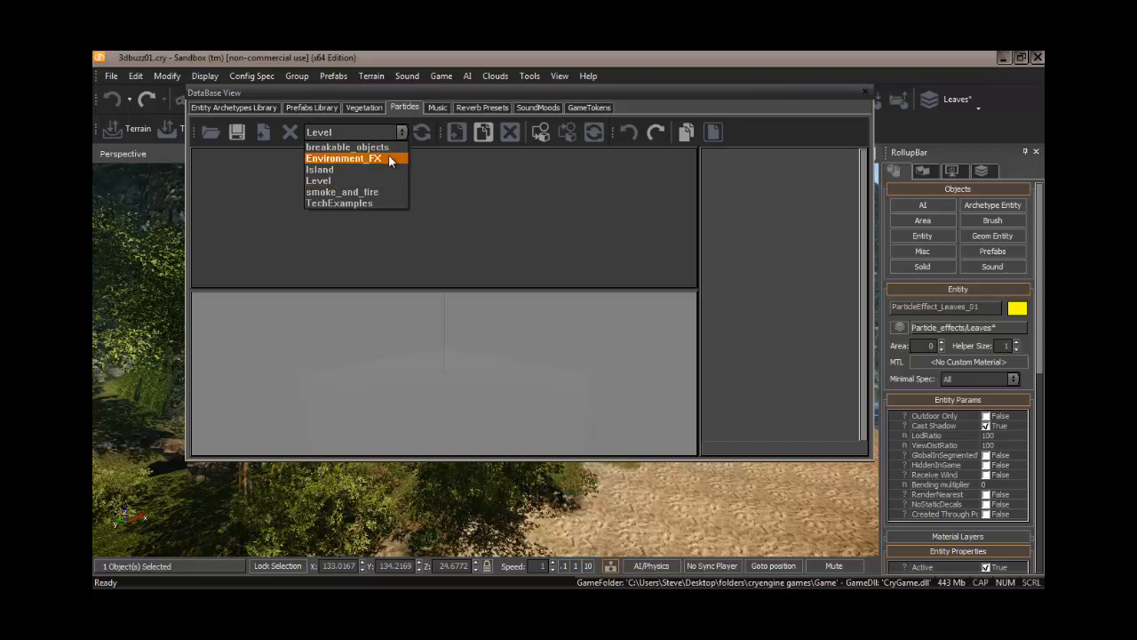
left_click(389, 158)
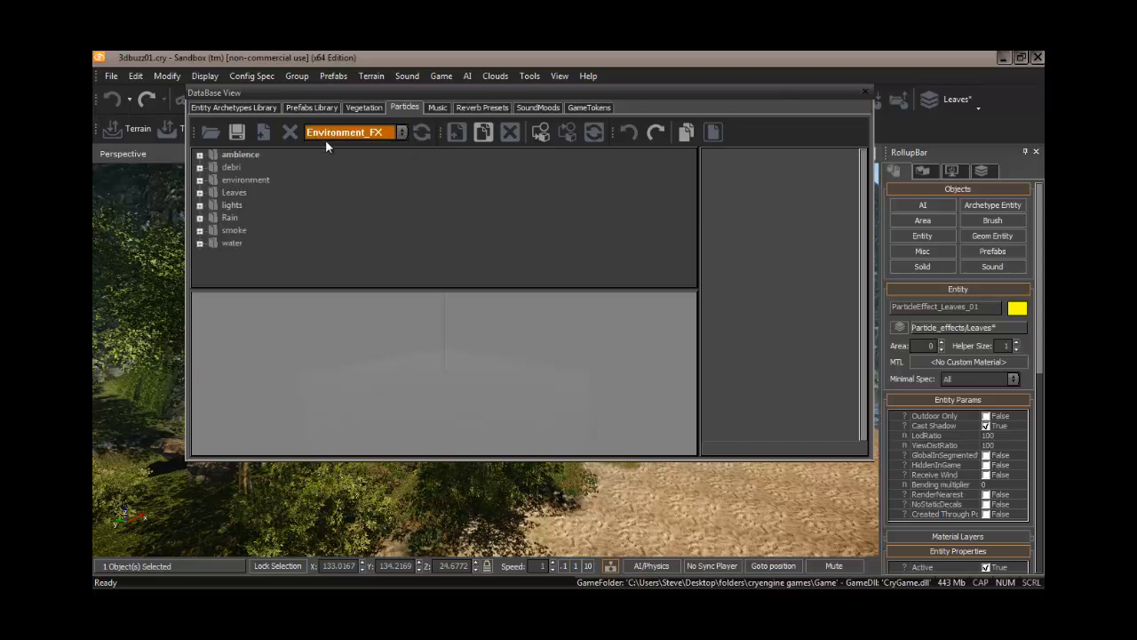
left_click(392, 166)
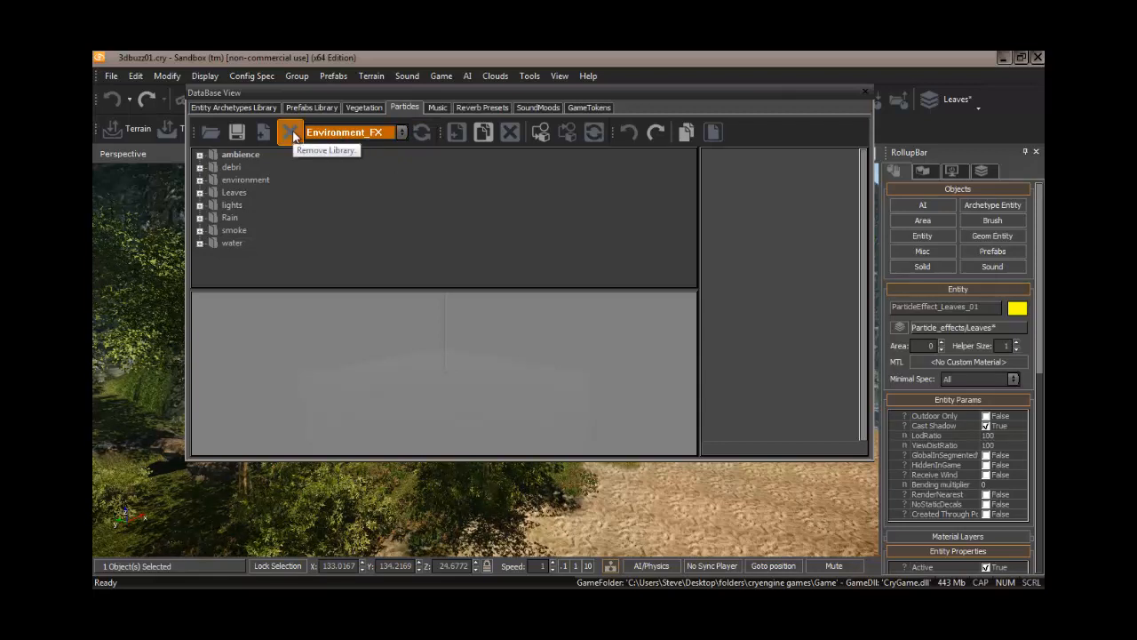
left_click(292, 132)
left_click(615, 366)
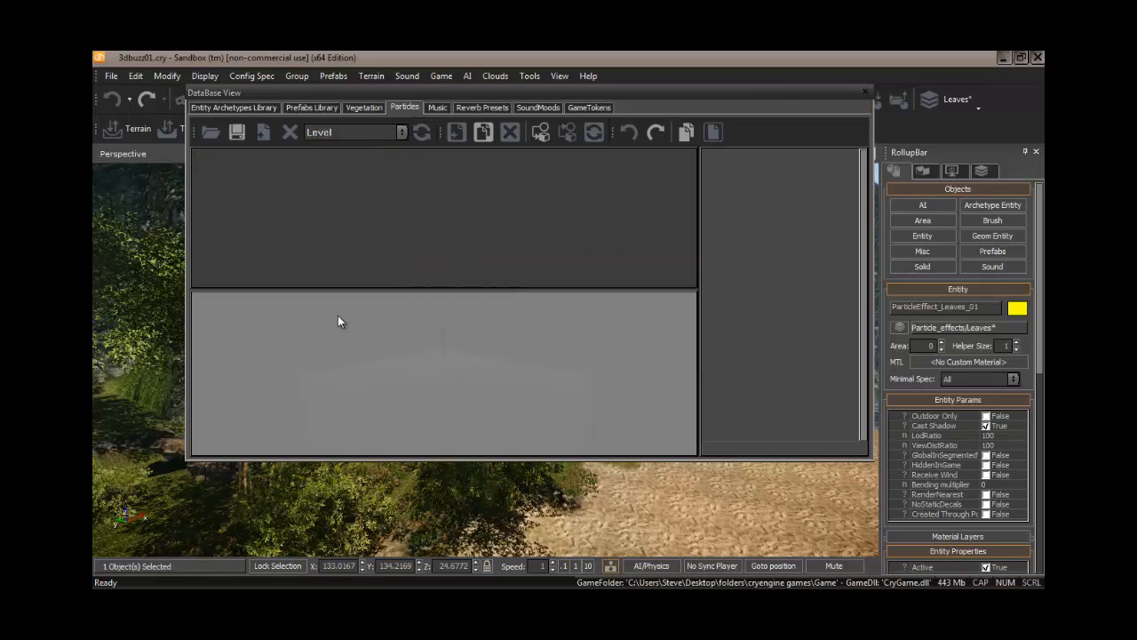
- Choose Island as the current library and load the environment_fx.xml particle library
left_click(400, 133)
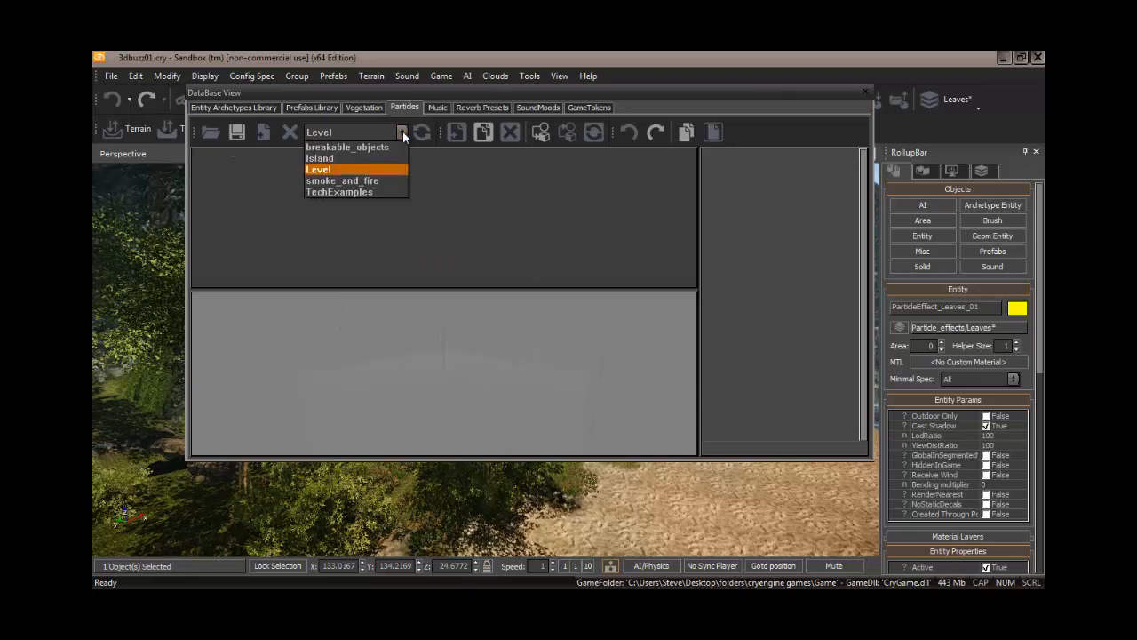
left_click(388, 158)
left_click(388, 157)
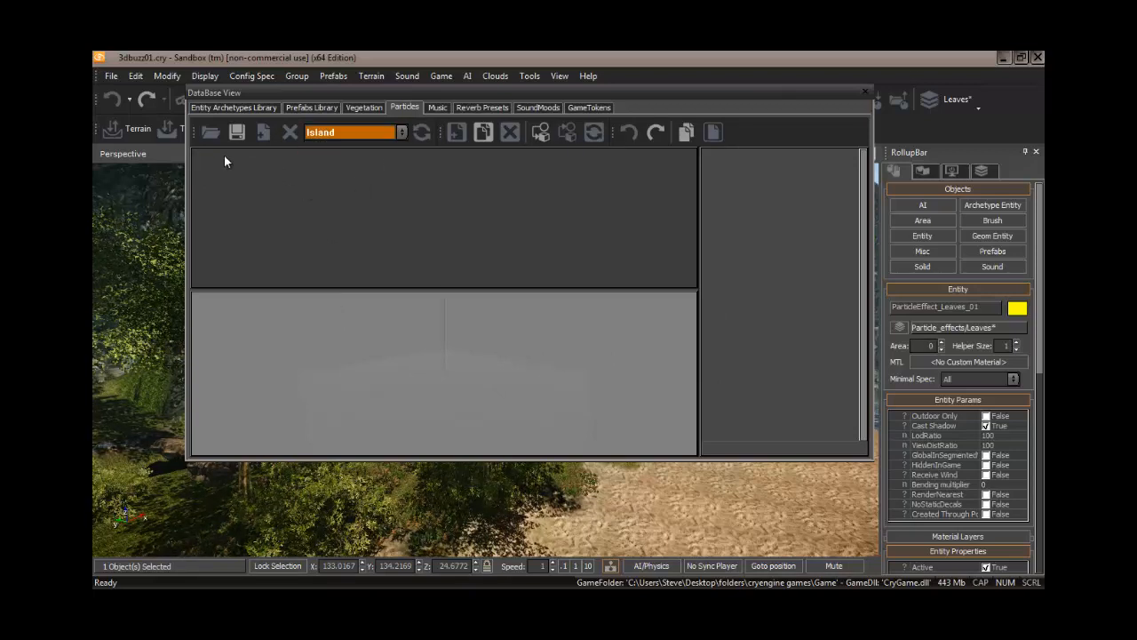
left_click(211, 133)
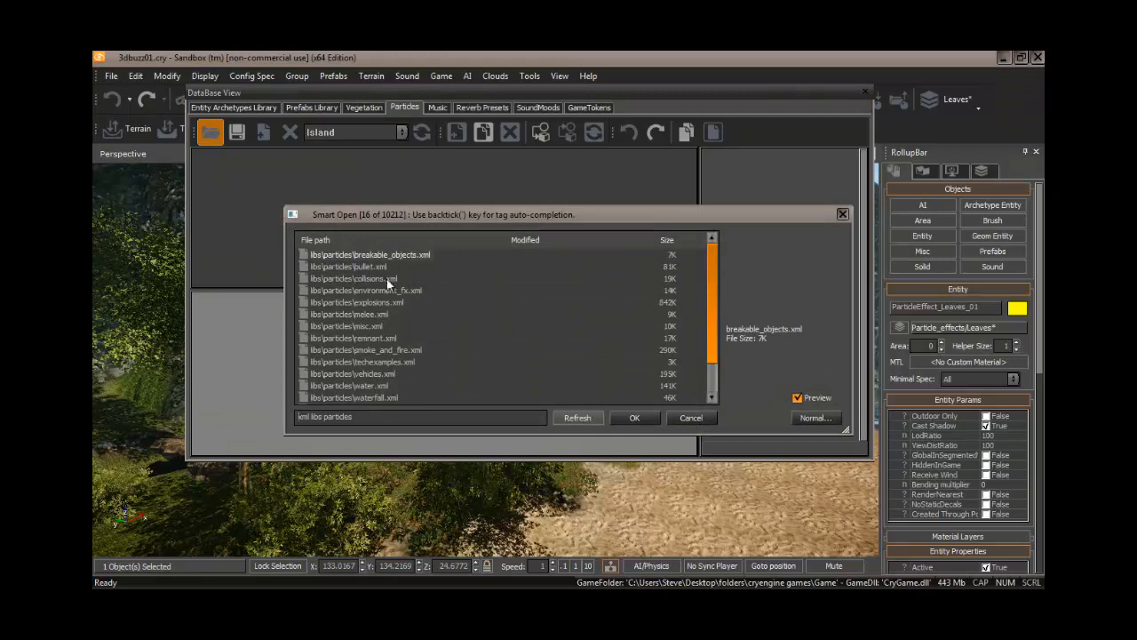
left_click(385, 289)
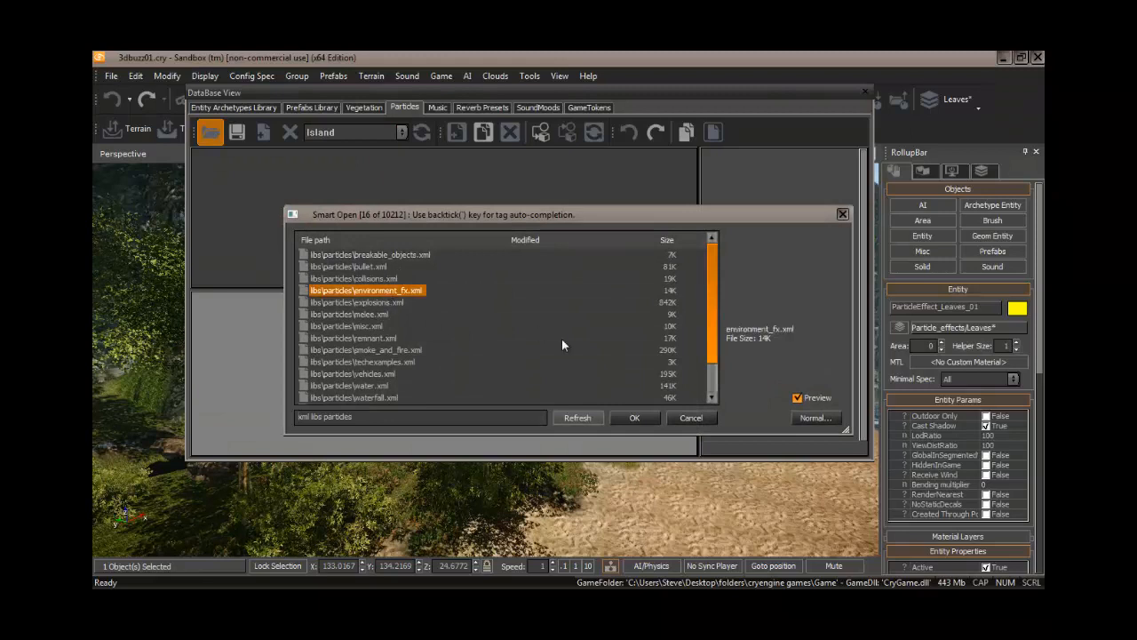
left_click(634, 418)
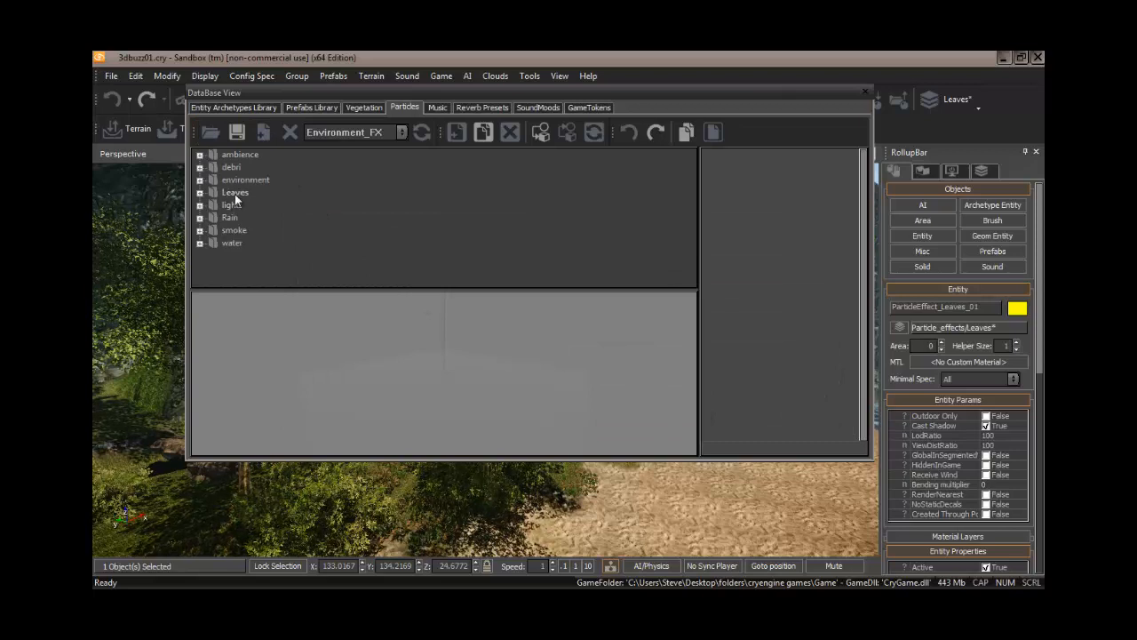
- Select the Falling_leaves effect in the Leaves group of Environment_FX and close the DataBase View
left_click(200, 192)
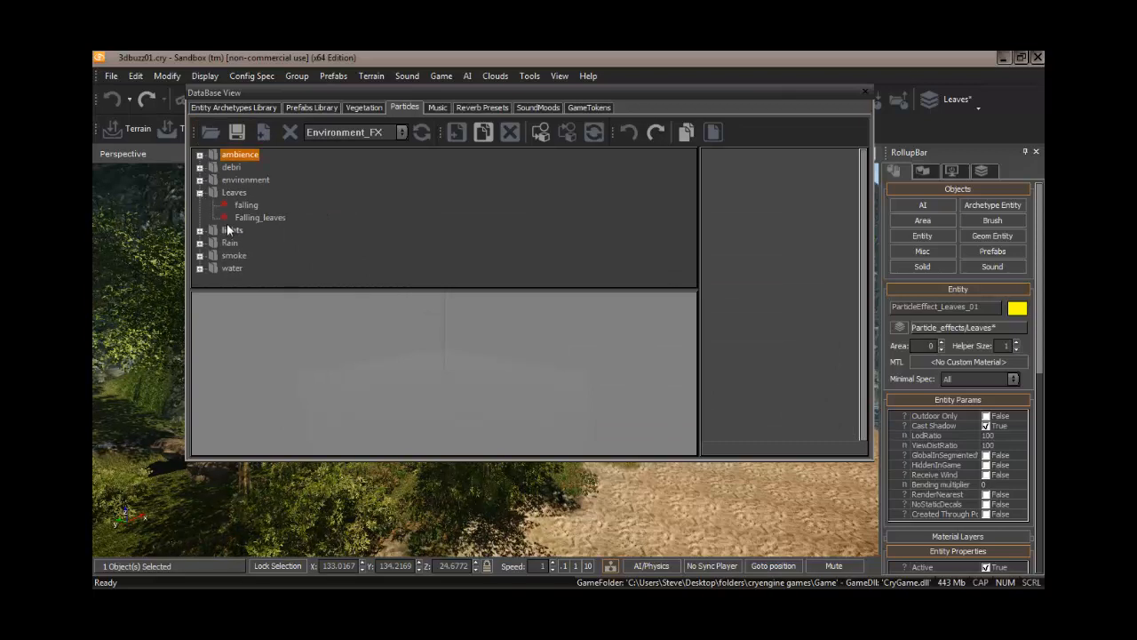
left_click(255, 217)
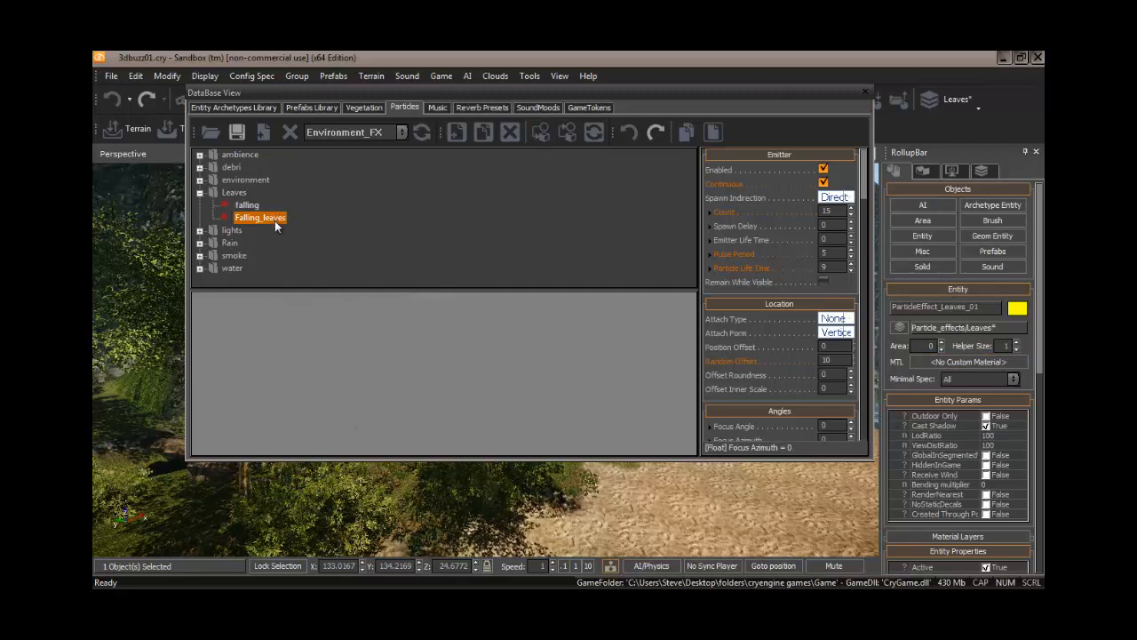
left_click(867, 92)
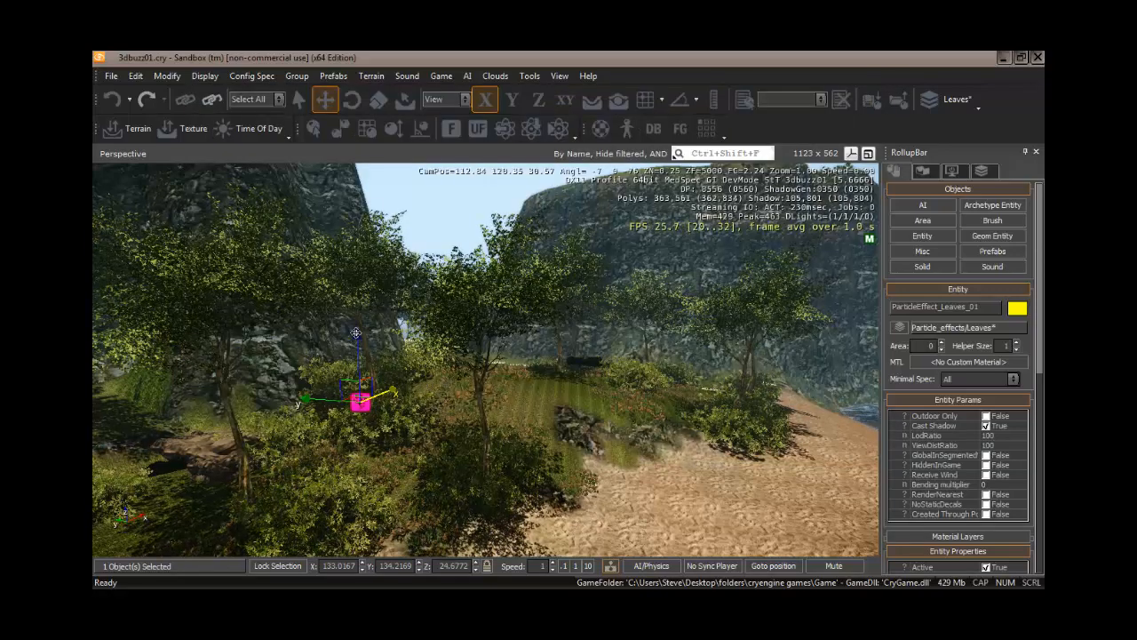
- Raise the ParticleEffect_Leaves_01 entity to a height of about Z 34.72, near the treetops
left_click_drag(357, 333, 363, 170)
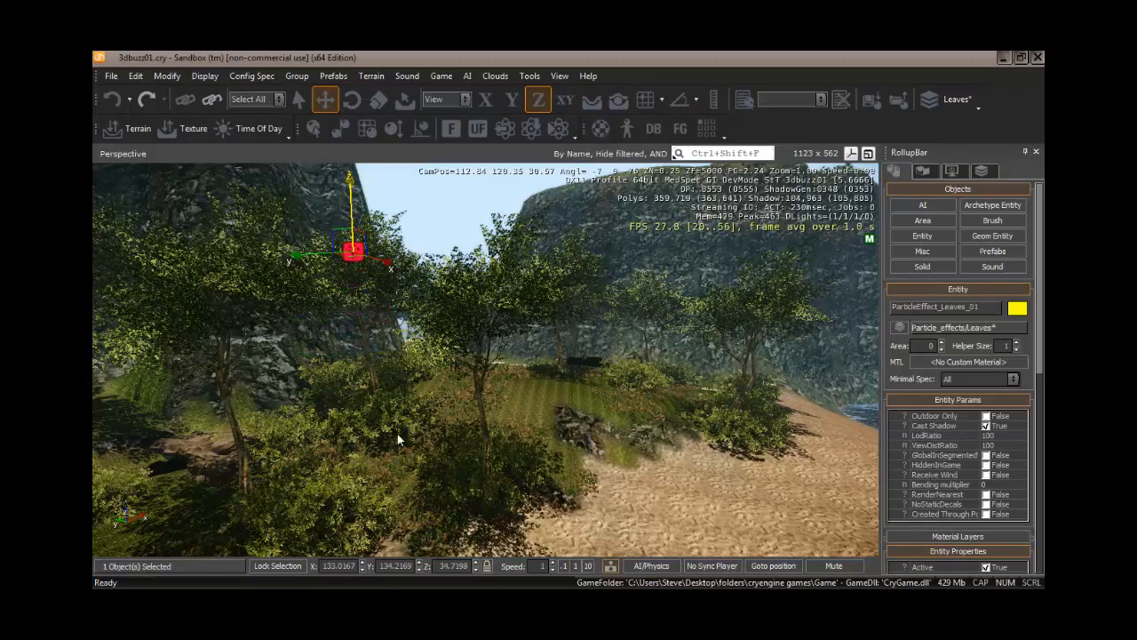
mouse_move(397, 434)
right_mouse_down()
mouse_move(398, 443)
mouse_move(397, 434)
right_mouse_up()
key("w")
key("w")
key("s")
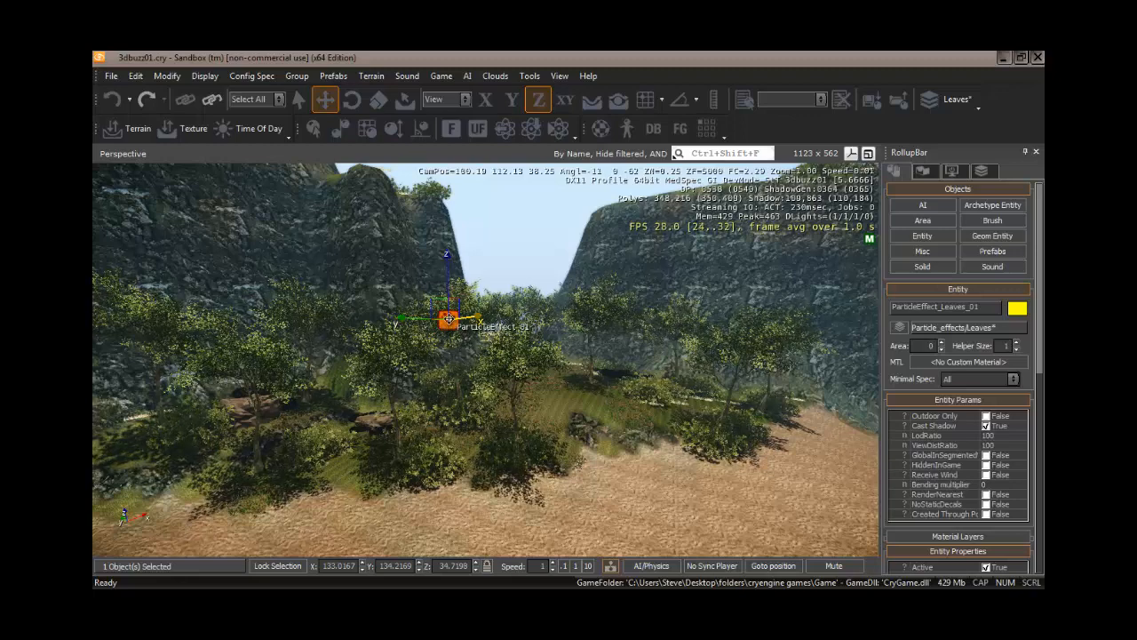
right_click_drag(454, 359, 377, 349)
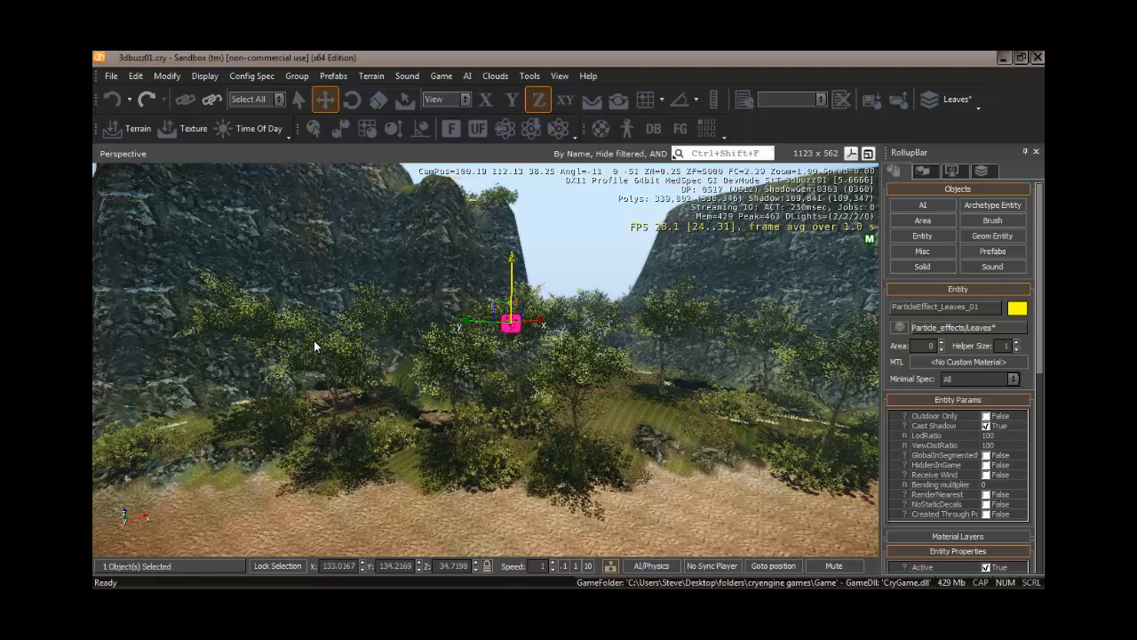
- Clone the particle entity and place the copy over another tree at about X 123.18, Y 159.31, Z 30.88
key("shift")
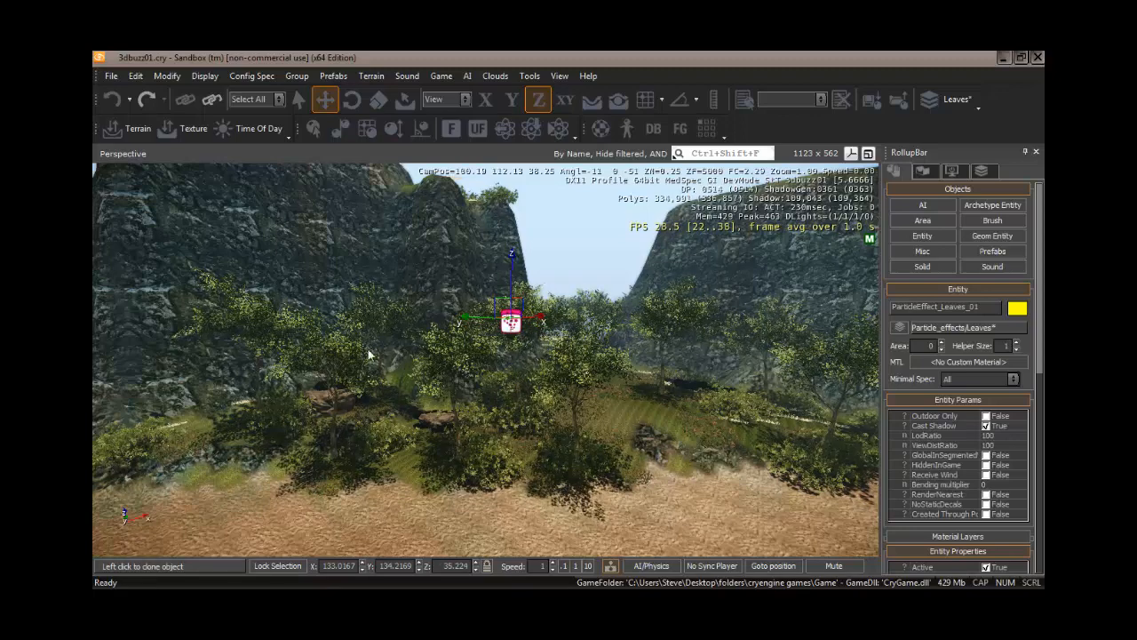
mouse_move(456, 325)
left_mouse_down("shift")
mouse_move(442, 292)
mouse_move(401, 296)
mouse_move(413, 296)
left_mouse_up("shift")
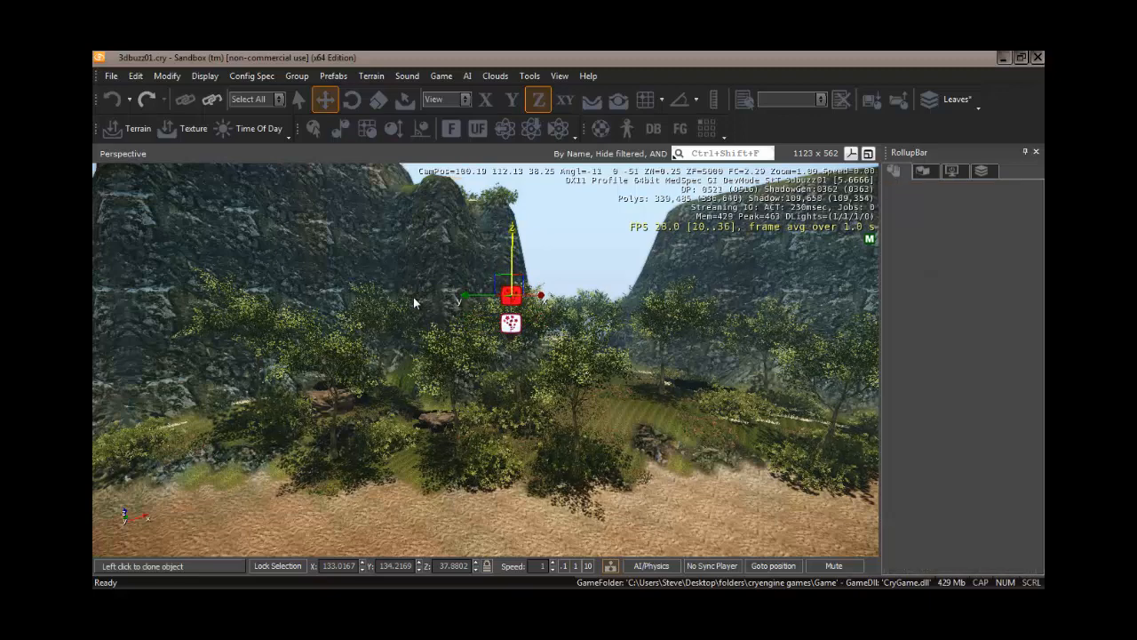
key("2")
mouse_move(413, 302)
left_mouse_down()
mouse_move(313, 311)
mouse_move(366, 330)
left_mouse_up()
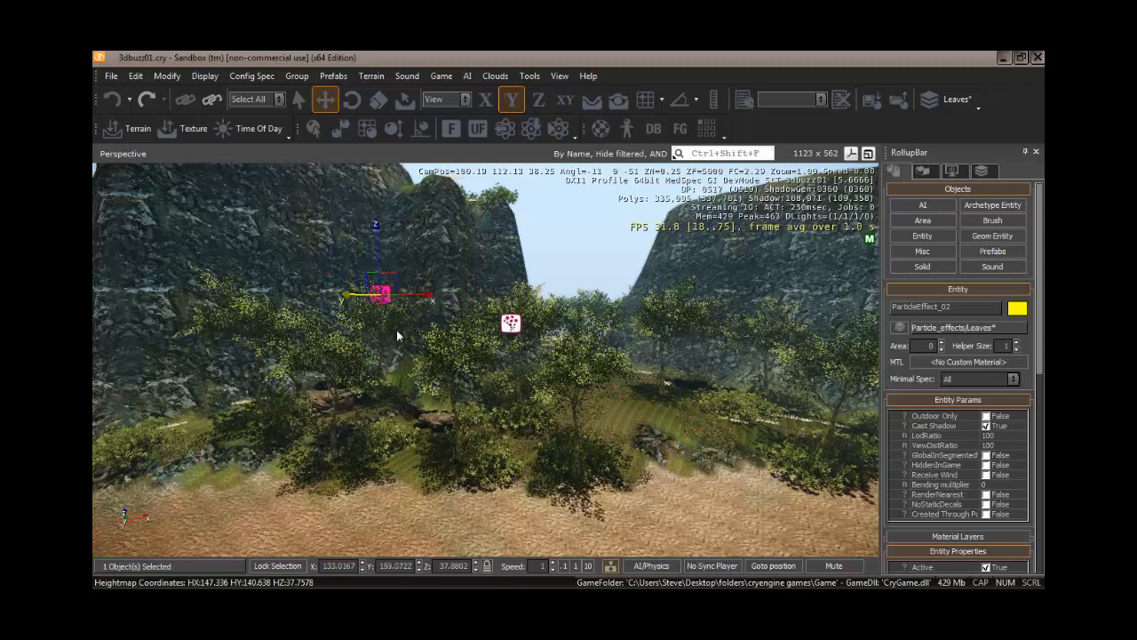
left_click_drag(421, 298, 358, 304)
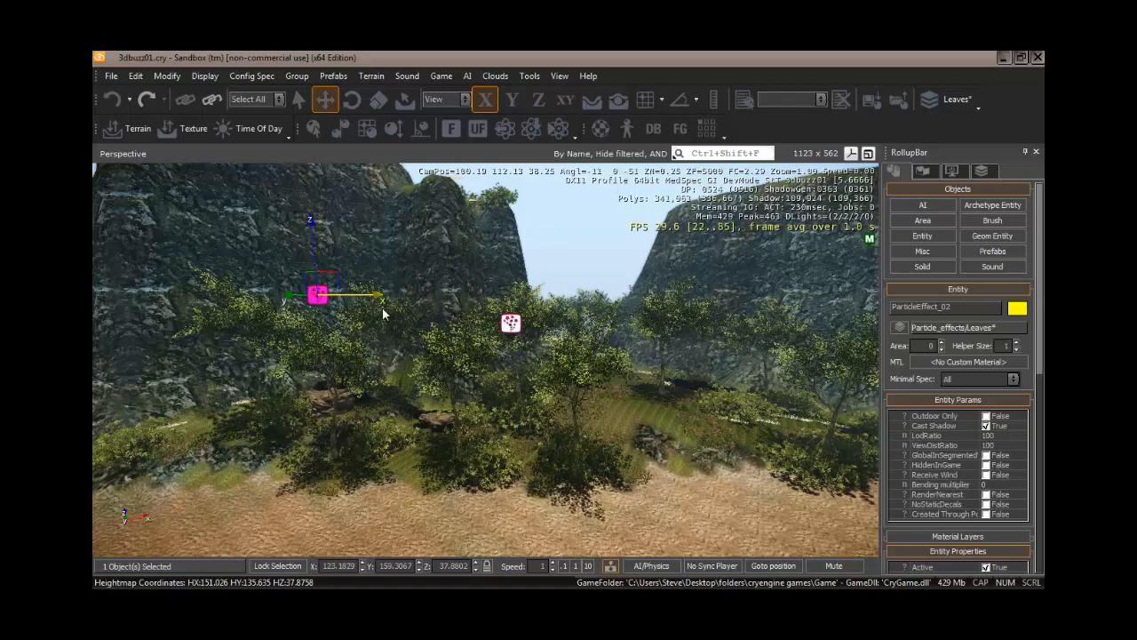
left_click_drag(310, 227, 314, 255)
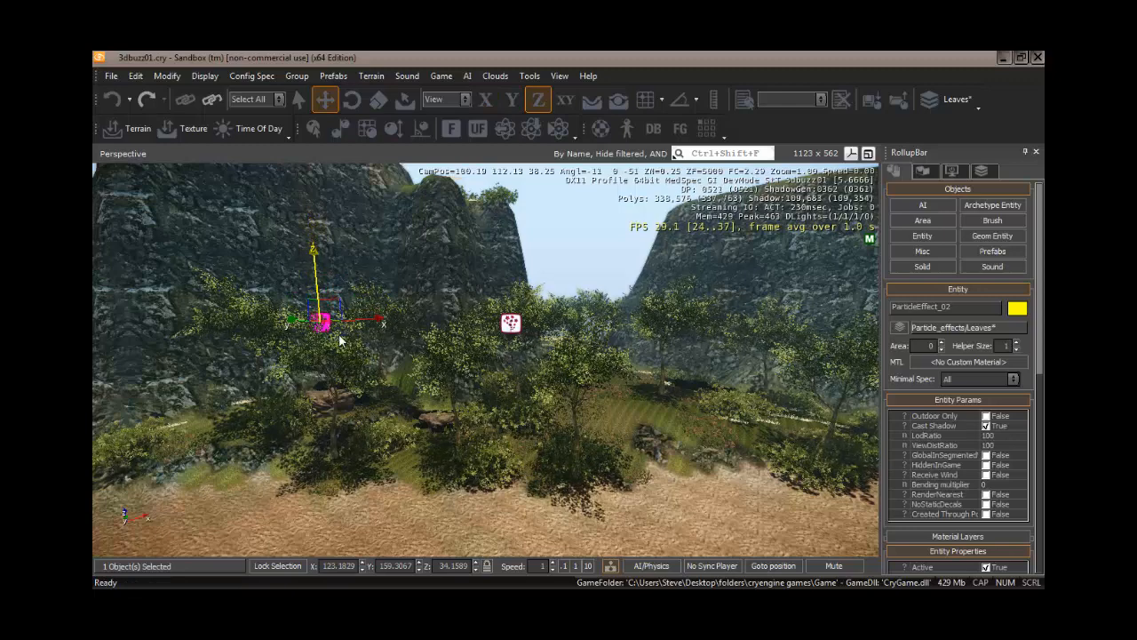
left_click_drag(312, 248, 316, 271)
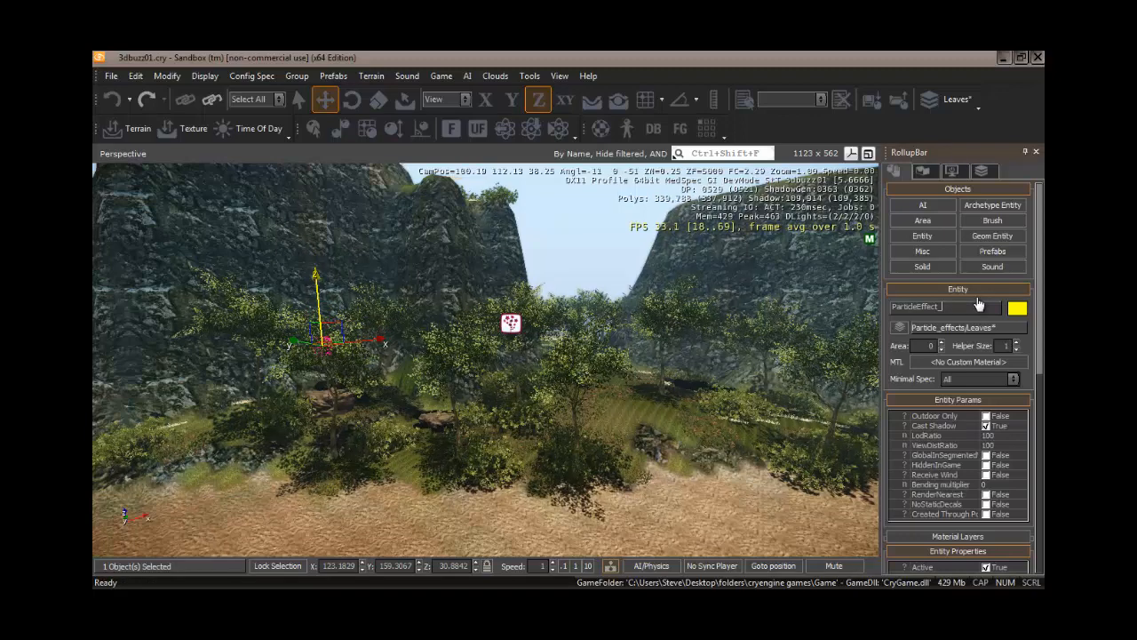
- Rename the cloned particle entity as ParticleEffect_leaves_02
type("leav")
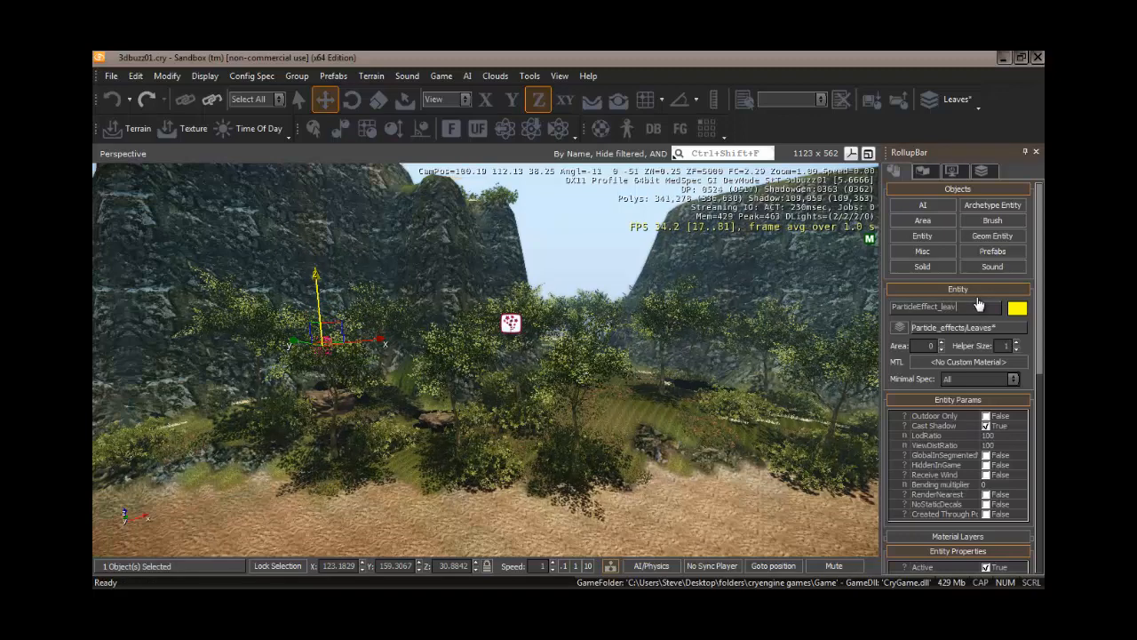
type("es")
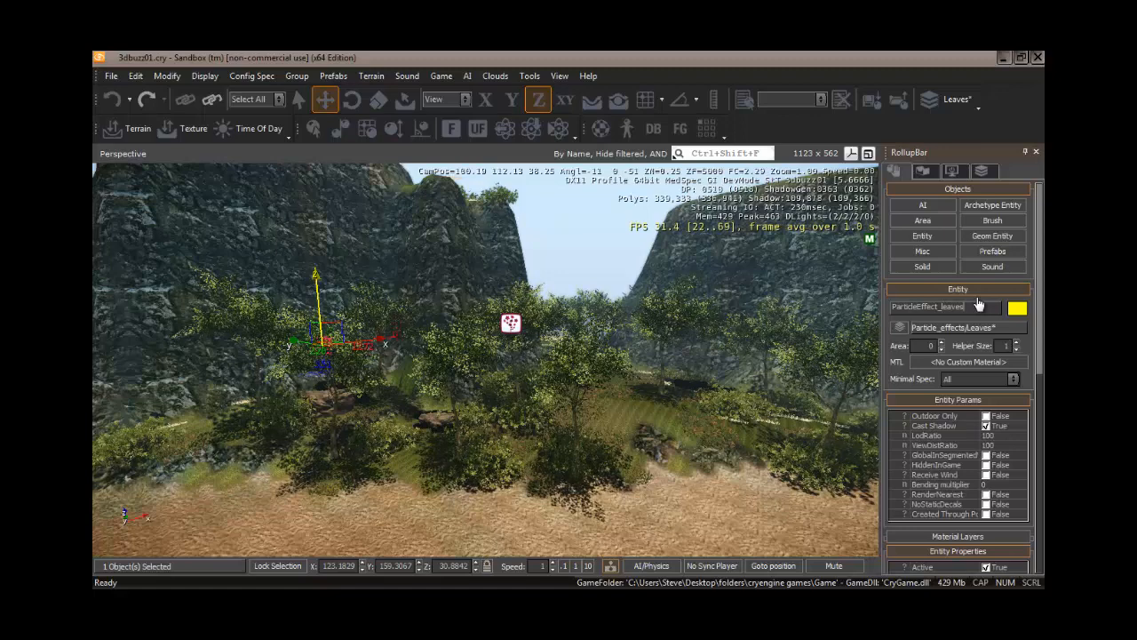
type("_")
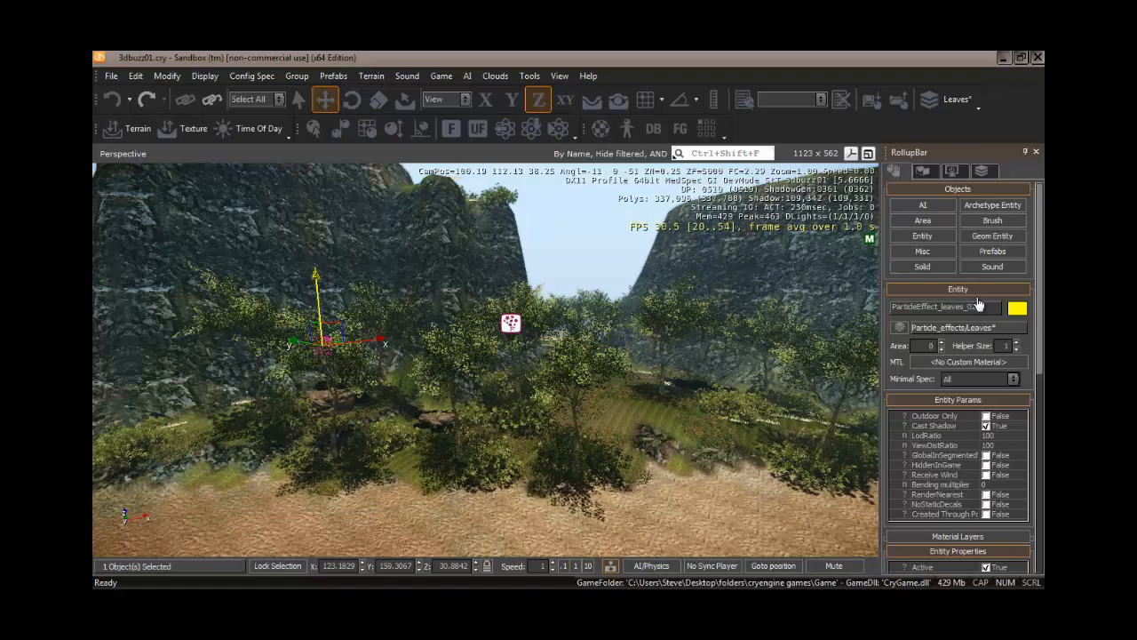
type("02")
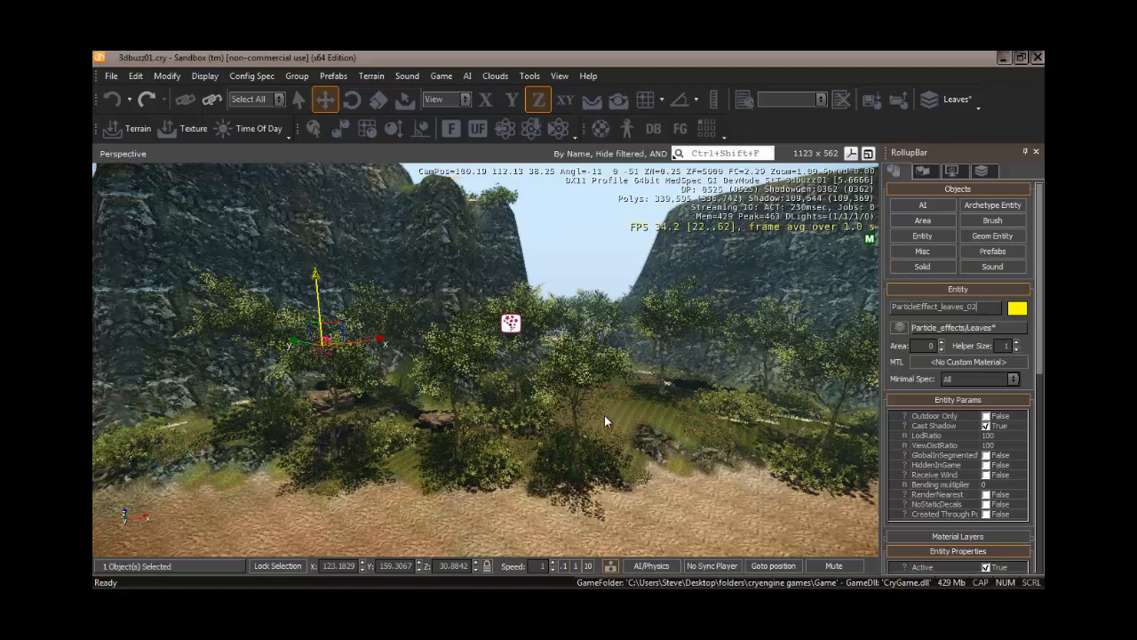
- Clone the original particle entity at about X 133.02, Y 134.22 and place the copy directly above it
mouse_move(604, 415)
right_mouse_down()
mouse_move(636, 411)
mouse_move(610, 413)
right_mouse_up()
key("d")
key("s")
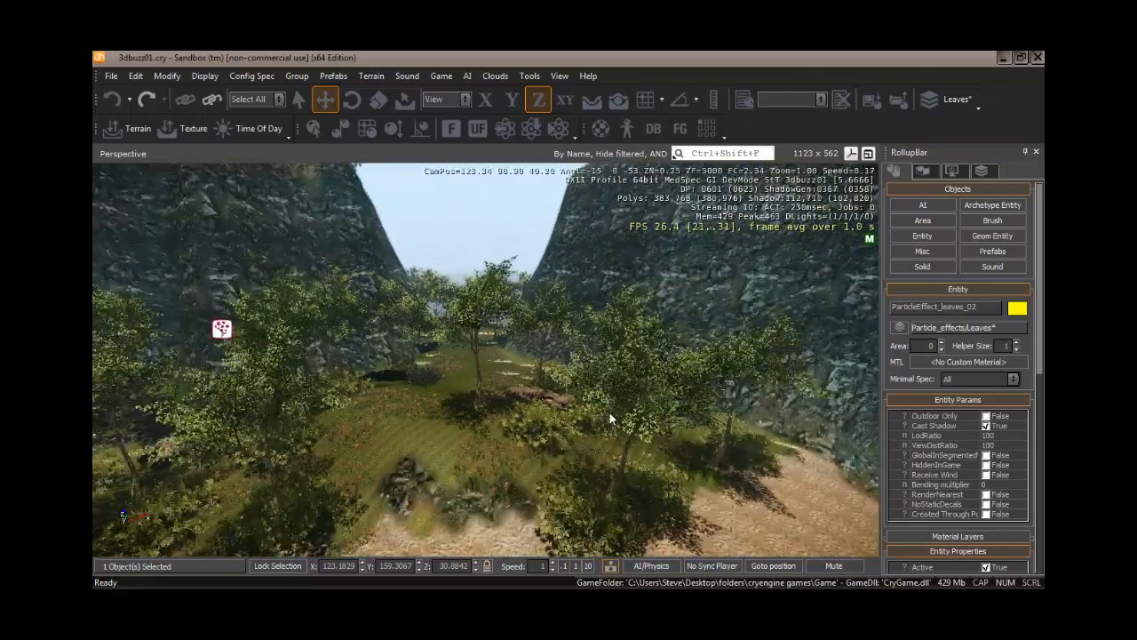
right_click_drag(486, 372, 469, 354)
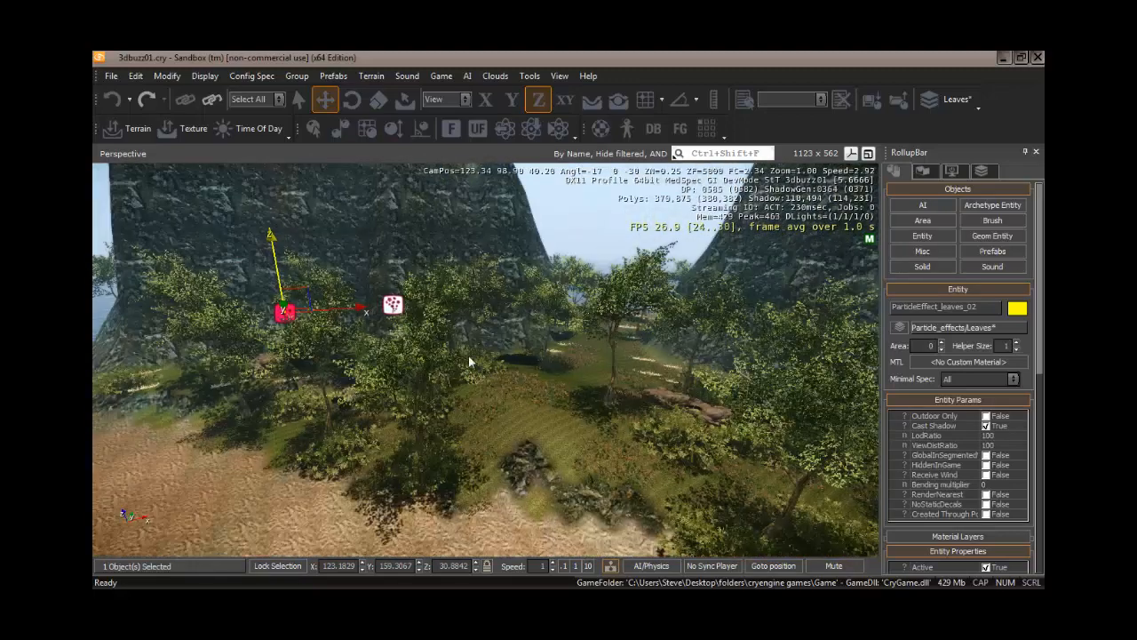
left_click(391, 306)
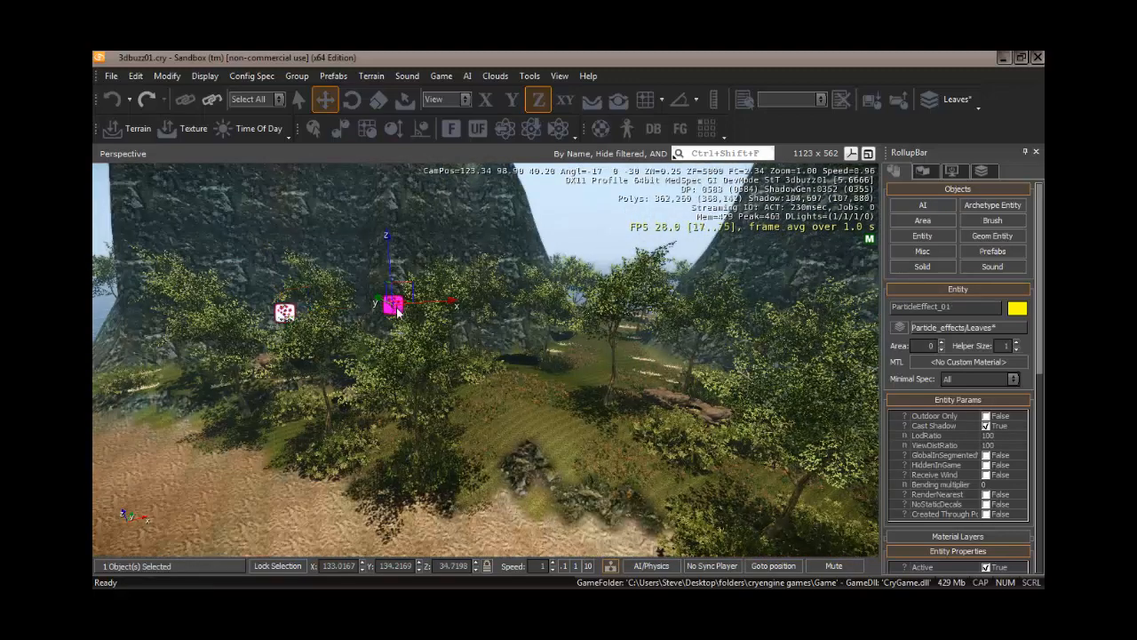
right_click_drag(795, 385, 626, 353)
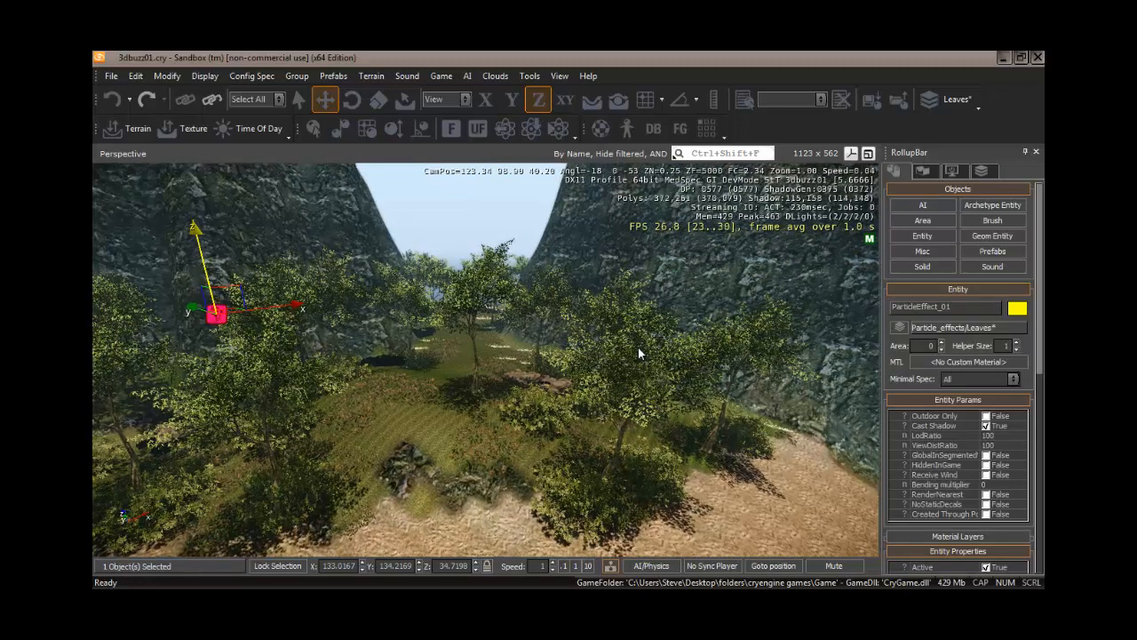
key("ctrl+c")
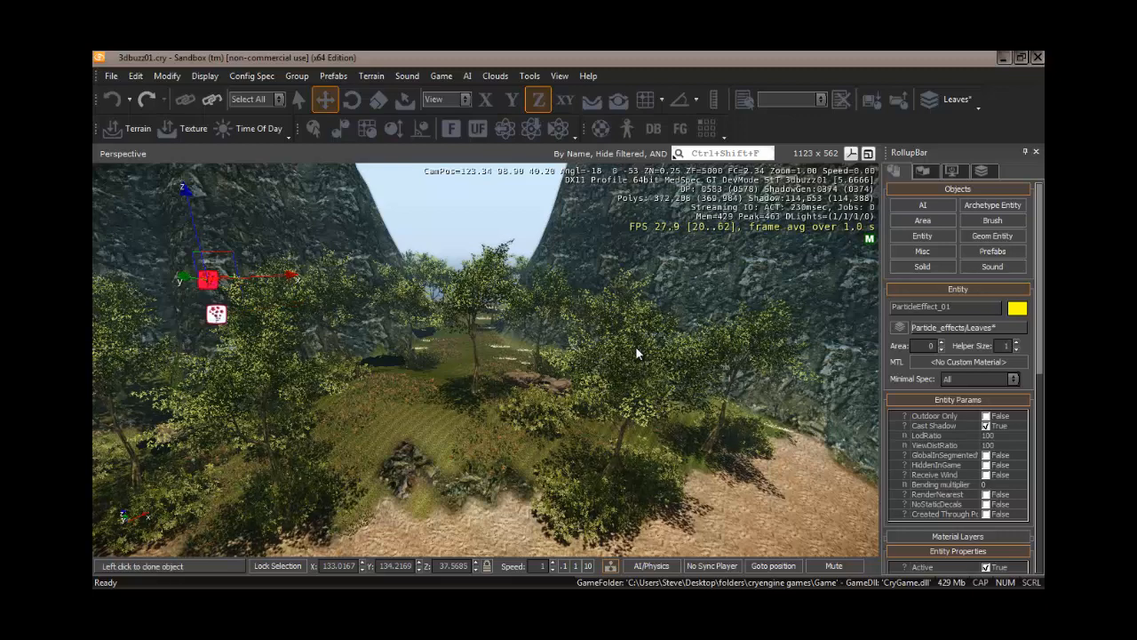
left_click(636, 348)
- Clone the newest particle entity and move the copy to the trees across the clearing, about X 160.38, Y 107.76, Z 28.09
key("ctrl+c")
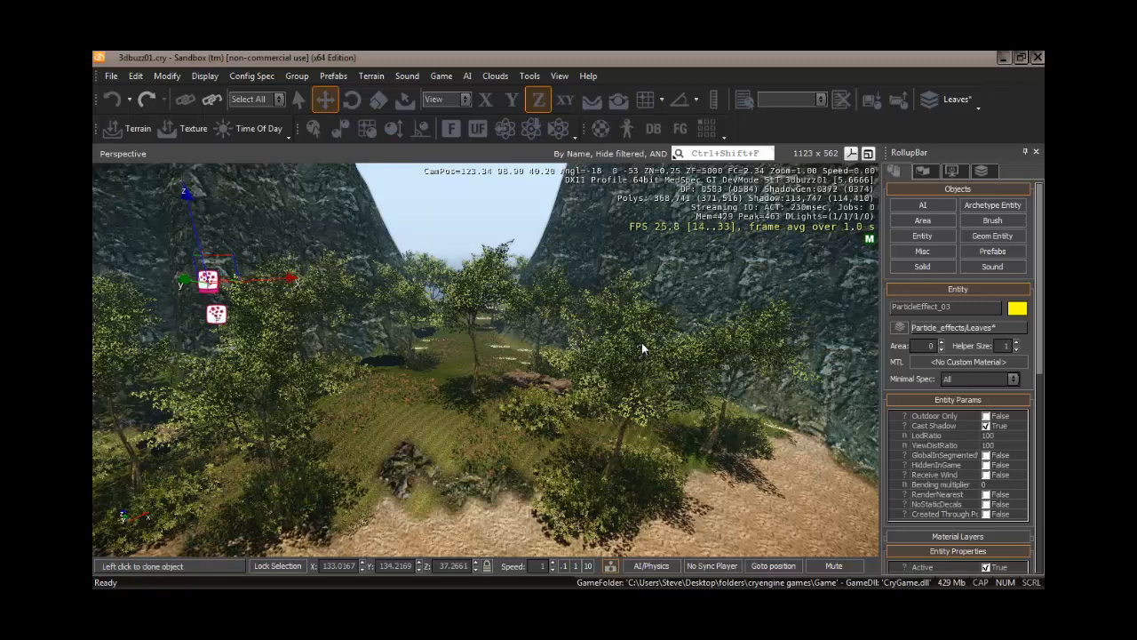
right_click_drag(642, 342, 630, 334)
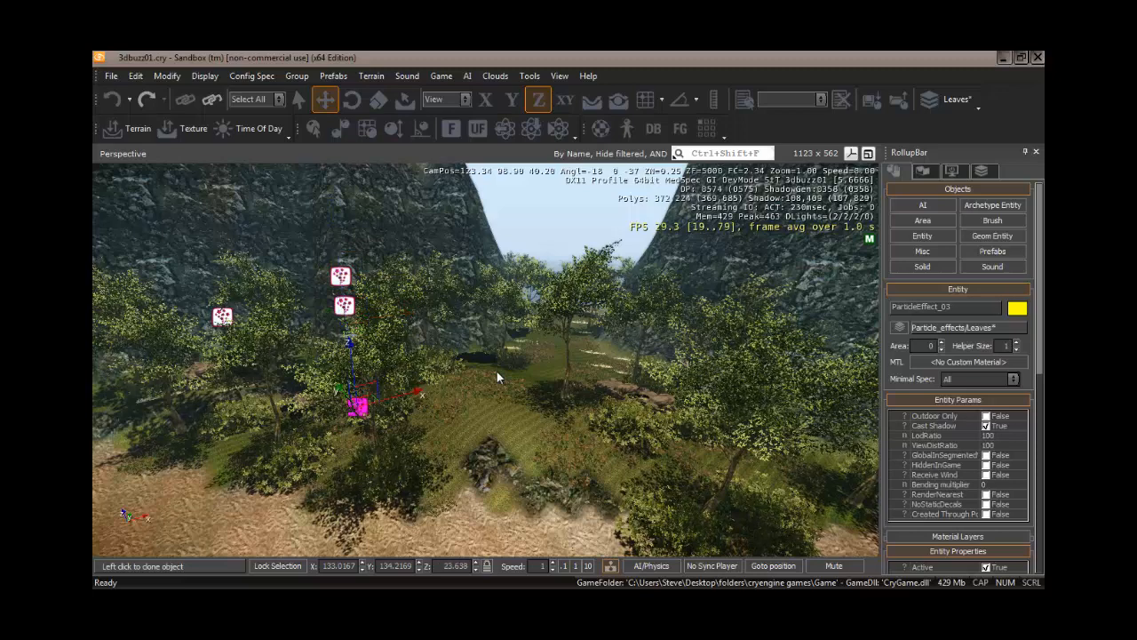
left_click(404, 386)
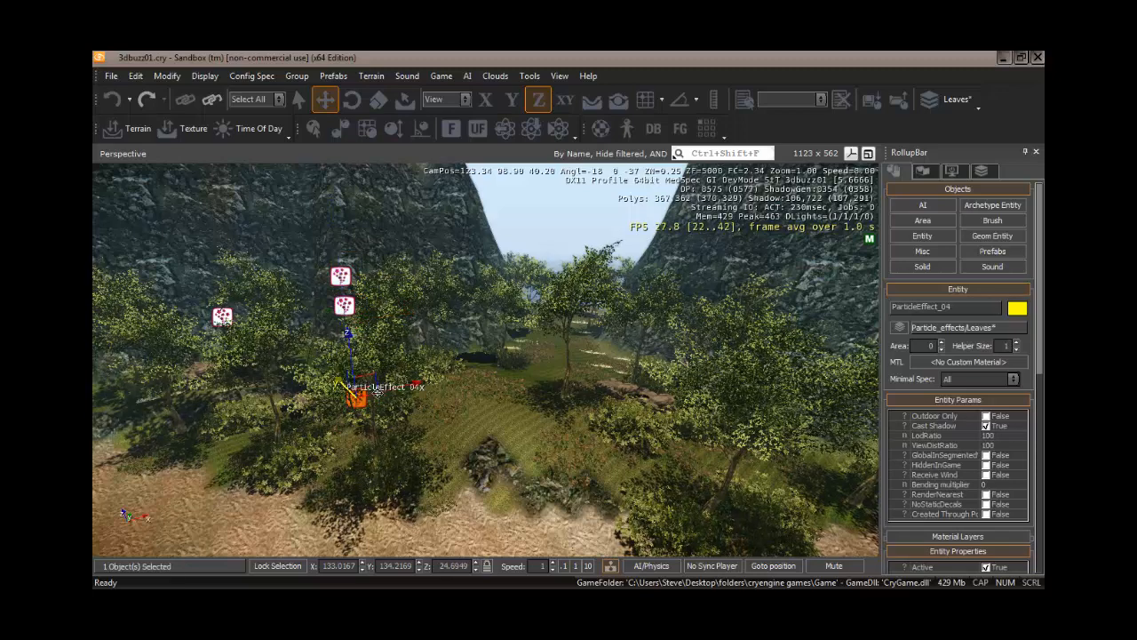
left_click_drag(404, 386, 547, 377)
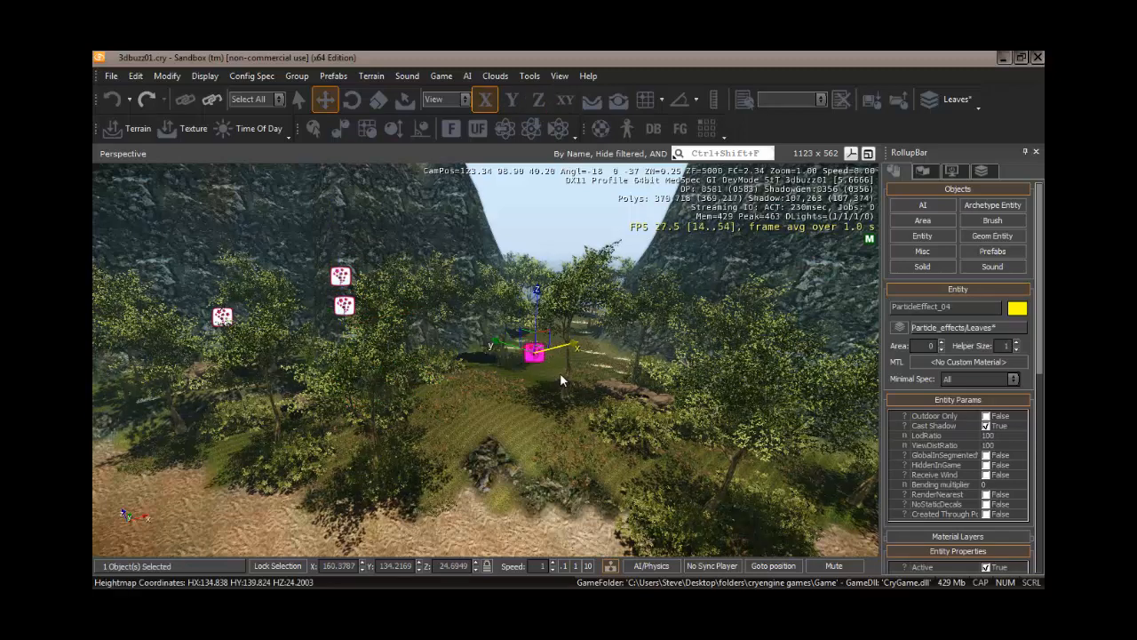
left_click_drag(499, 345, 668, 413)
left_click_drag(804, 371, 663, 372)
right_click_drag(710, 439, 685, 440)
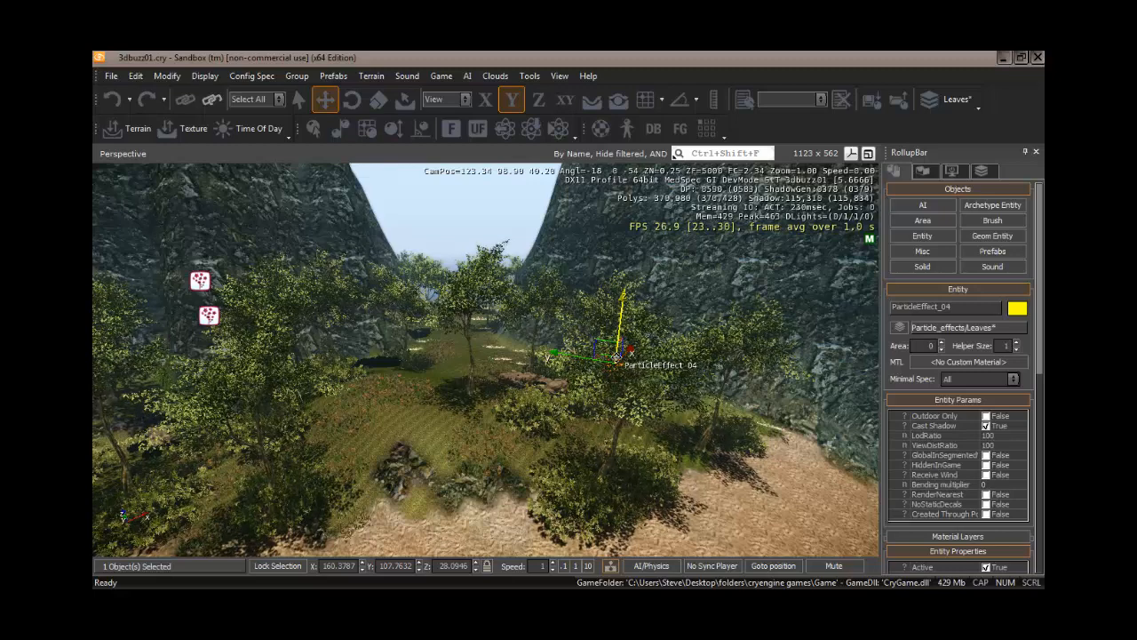
- Delete the selected particle entity across the clearing and the copy placed directly above the original one
key("Delete")
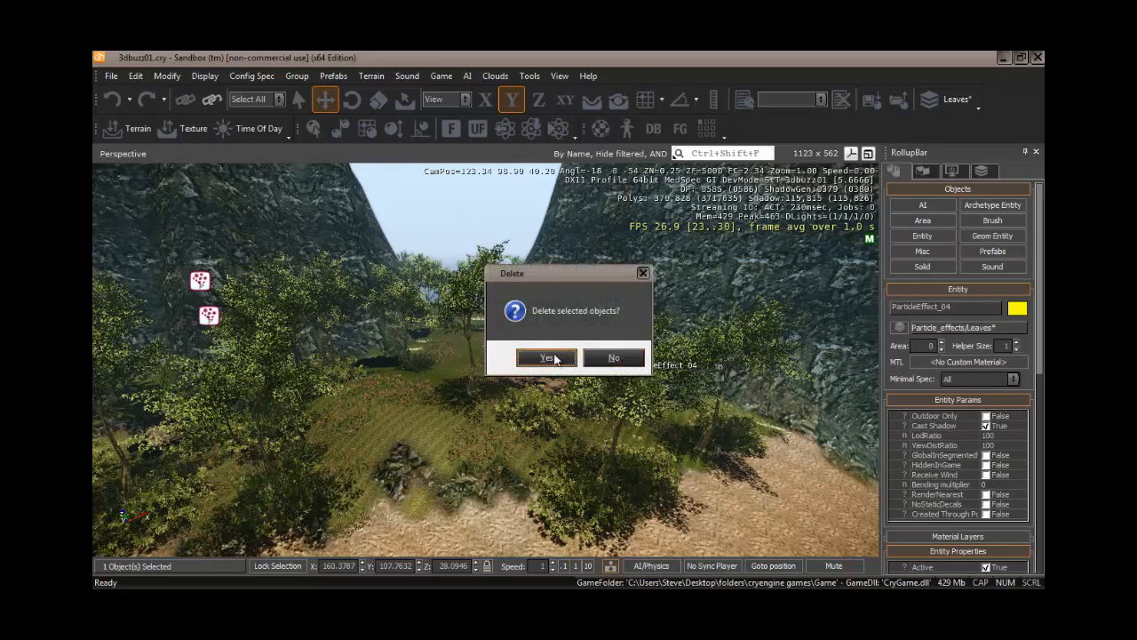
left_click(543, 356)
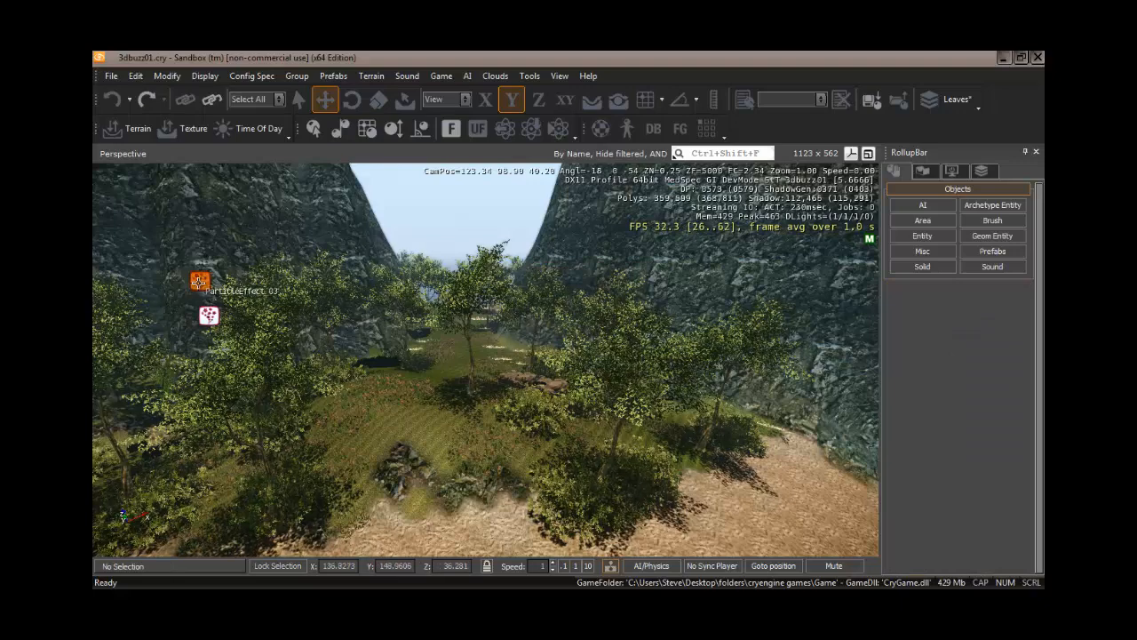
left_click(199, 281)
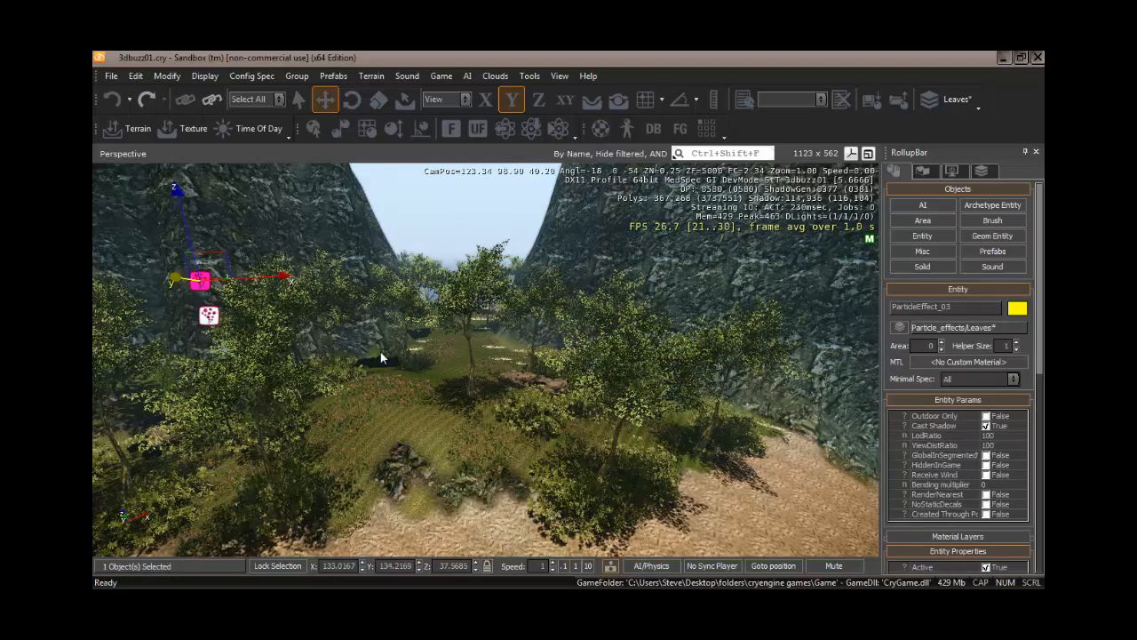
key("Delete")
left_click(541, 356)
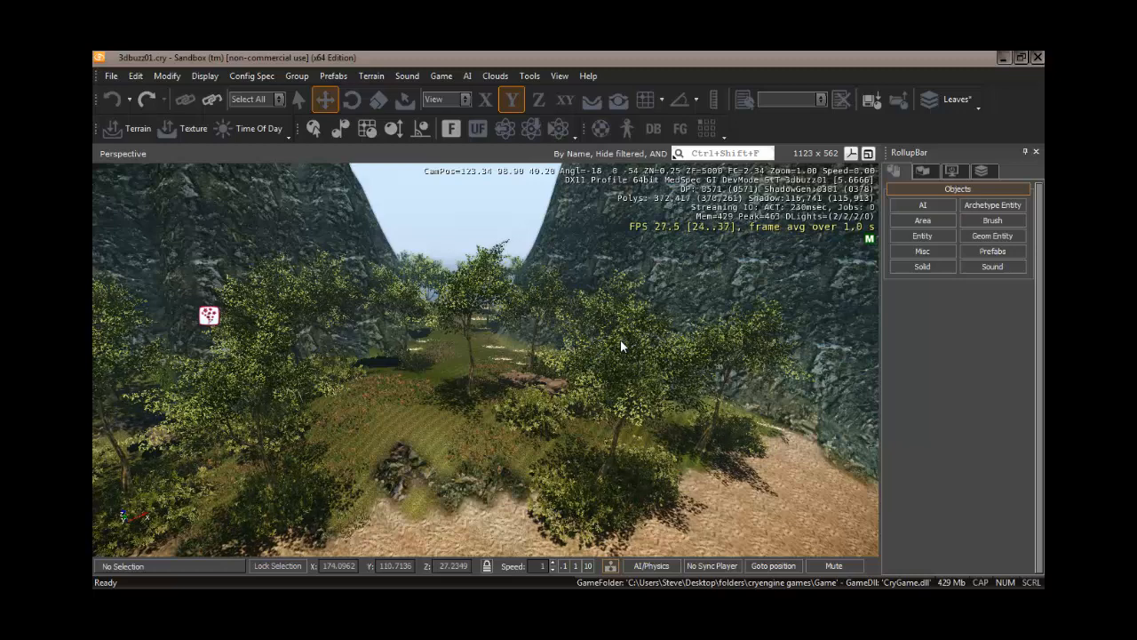
- Clone the original particle entity and move the copy across the clearing to about X 155.45, Y 101.02, Z 37.59
key("ctrl+c")
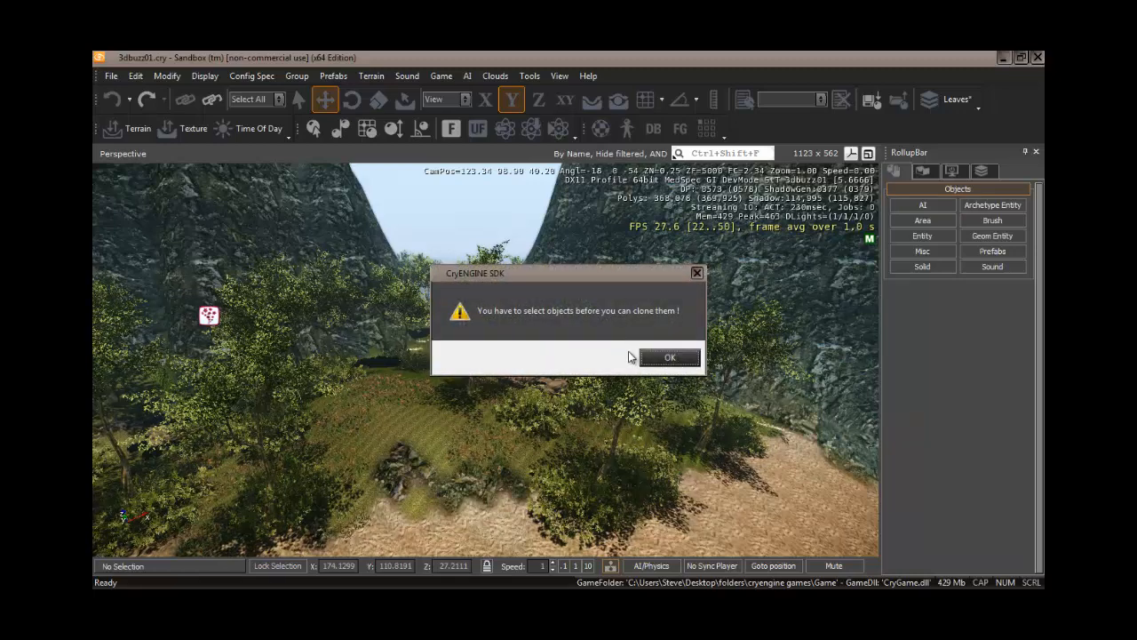
left_click(670, 357)
left_click(206, 314)
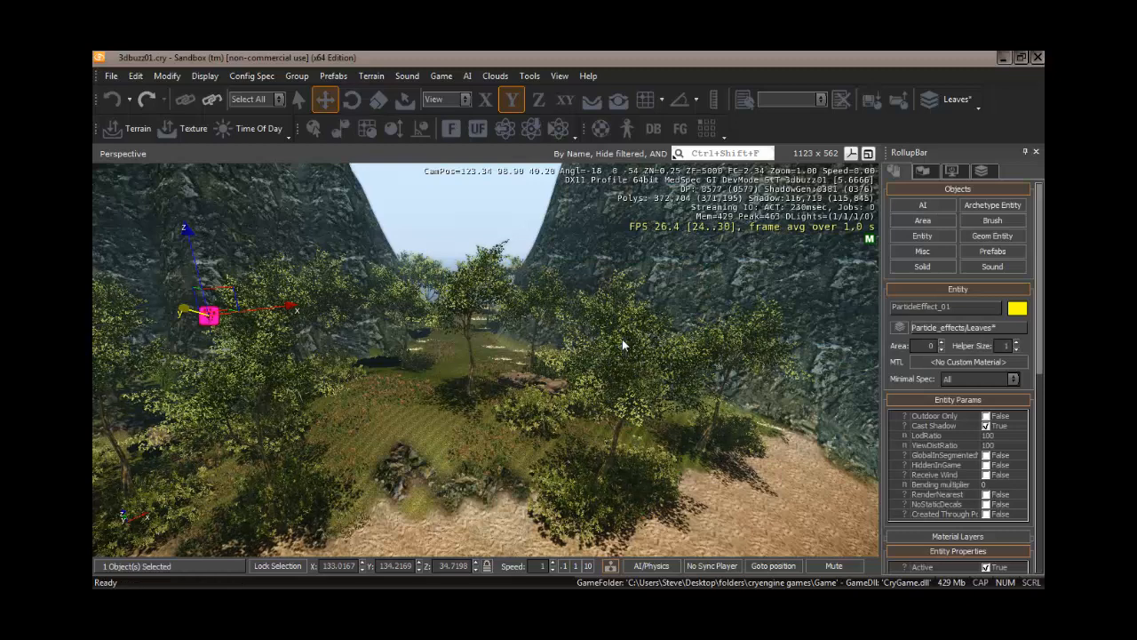
key("ctrl+c")
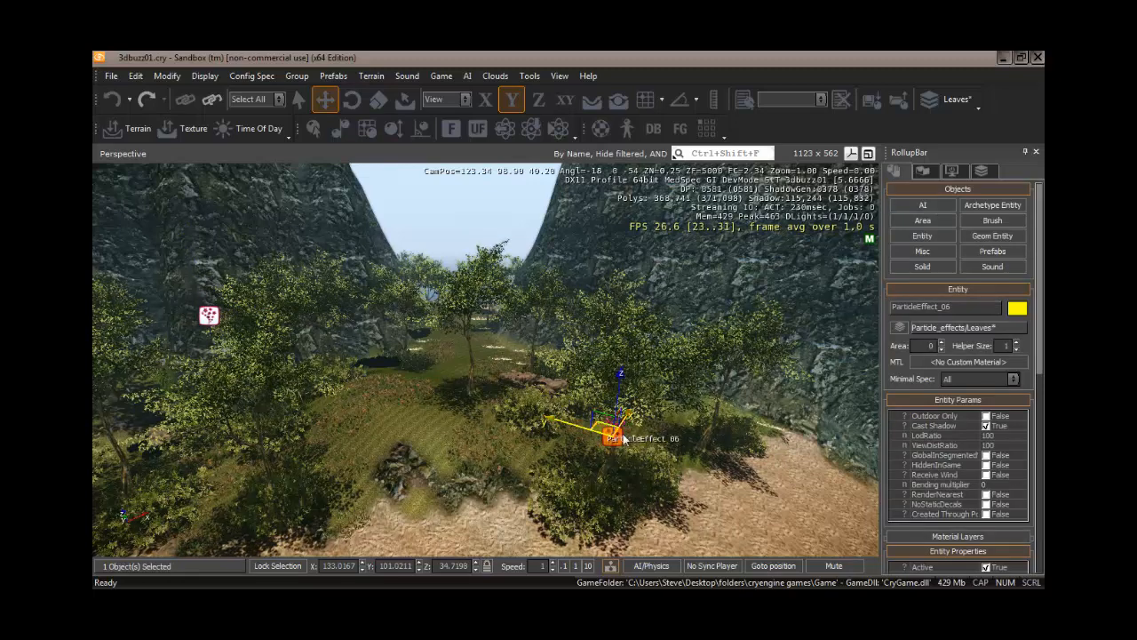
left_click_drag(622, 366, 633, 274)
mouse_move(621, 442)
right_mouse_down()
mouse_move(608, 447)
mouse_move(619, 446)
right_mouse_up()
key("d")
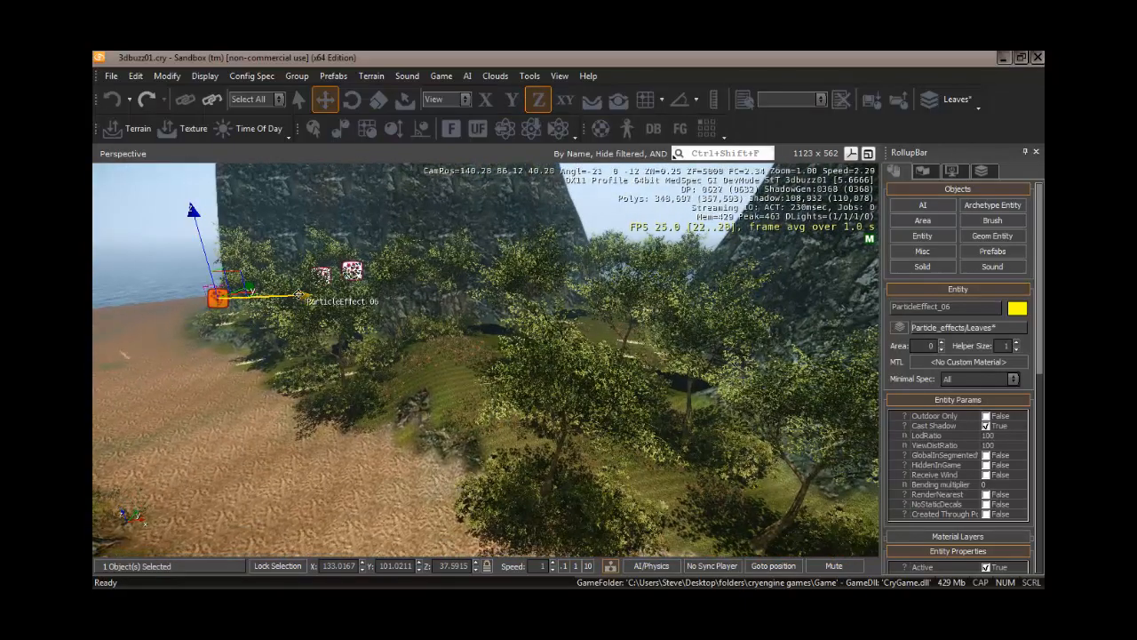
left_click_drag(299, 294, 747, 315)
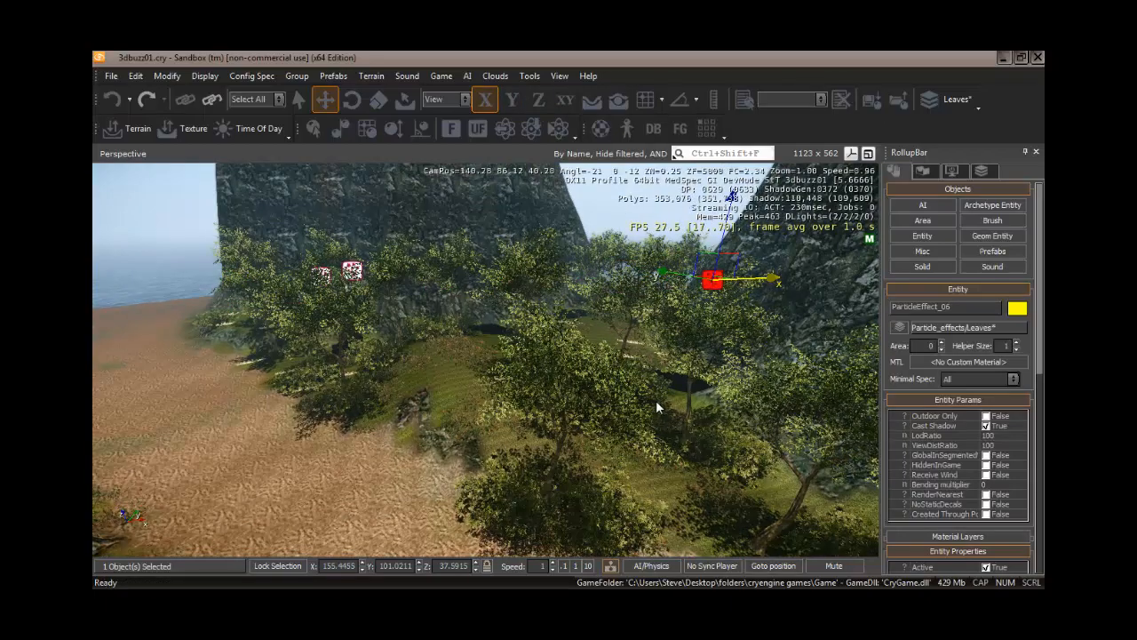
- Shift the new copy back among the trees and lower it to about Y 110.18, Z 31.95
mouse_move(662, 405)
right_mouse_down()
mouse_move(683, 400)
mouse_move(629, 432)
mouse_move(661, 399)
right_mouse_up()
key("a")
key("s")
key("w")
left_click_drag(555, 377, 474, 344)
left_click_drag(529, 306, 525, 347)
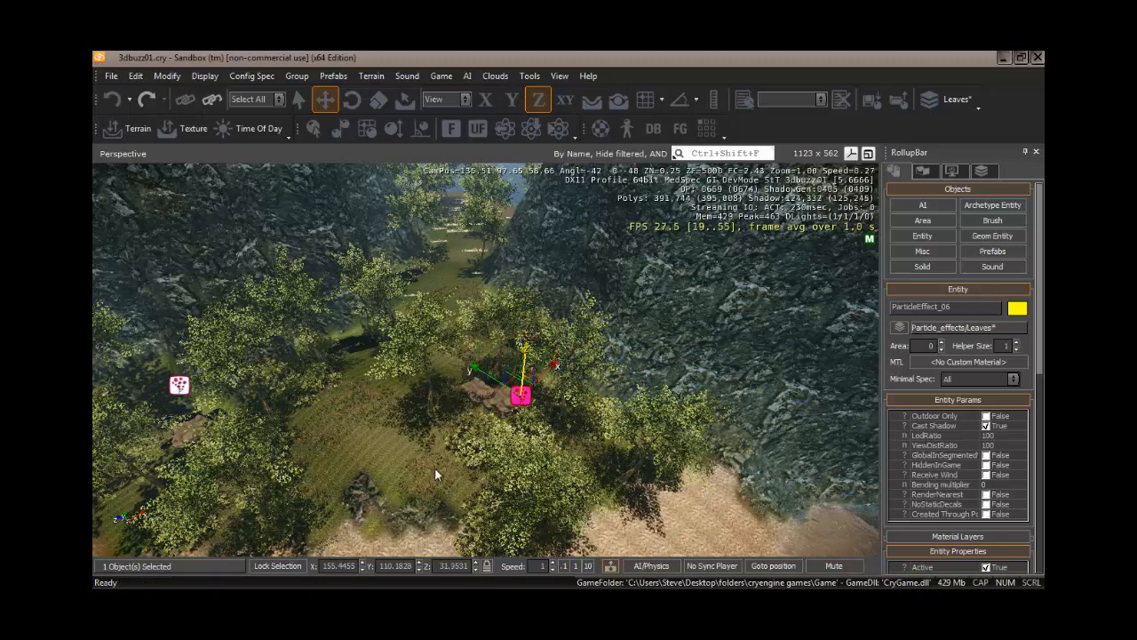
- Rename the original particle entity as ParticleEffect_leaves_01
right_click_drag(434, 467, 433, 467)
key("w")
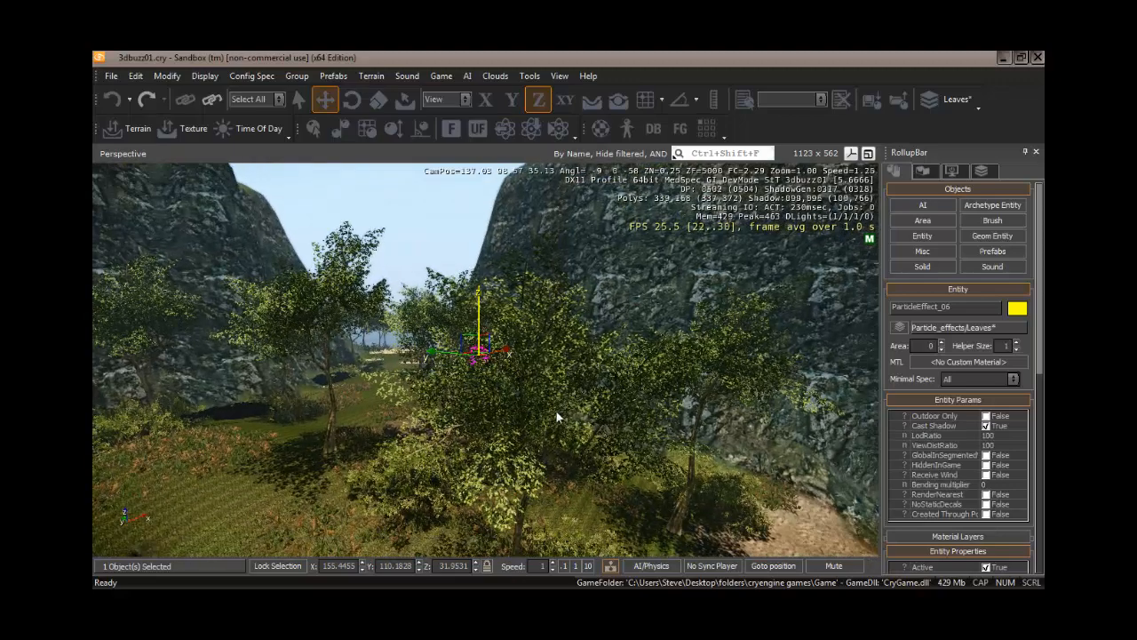
right_click_drag(556, 410, 217, 347)
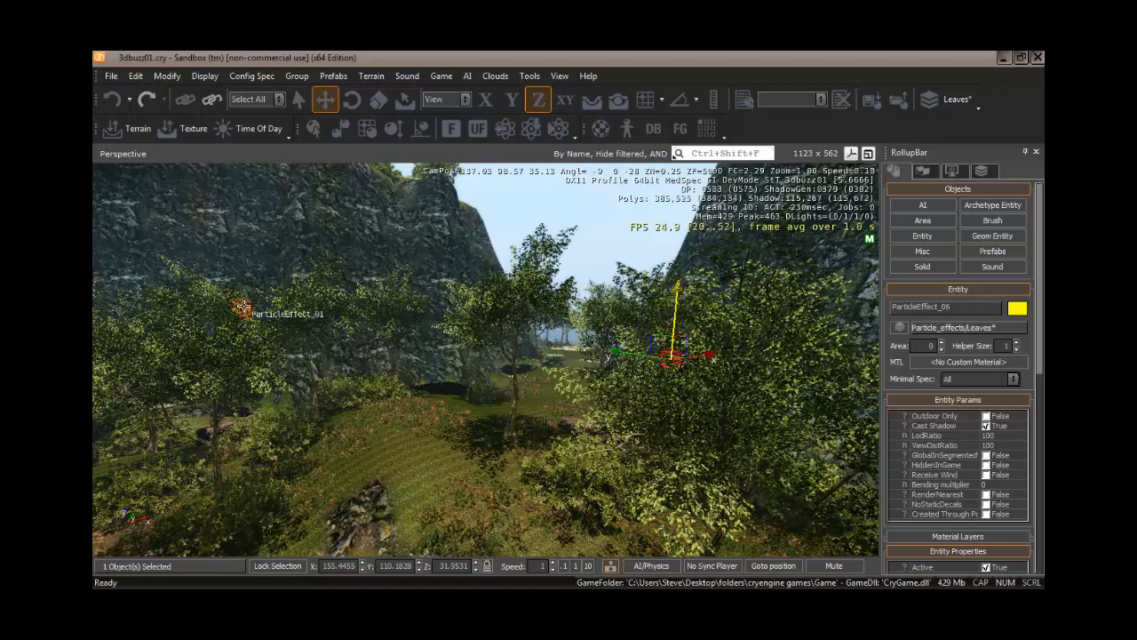
left_click(242, 306)
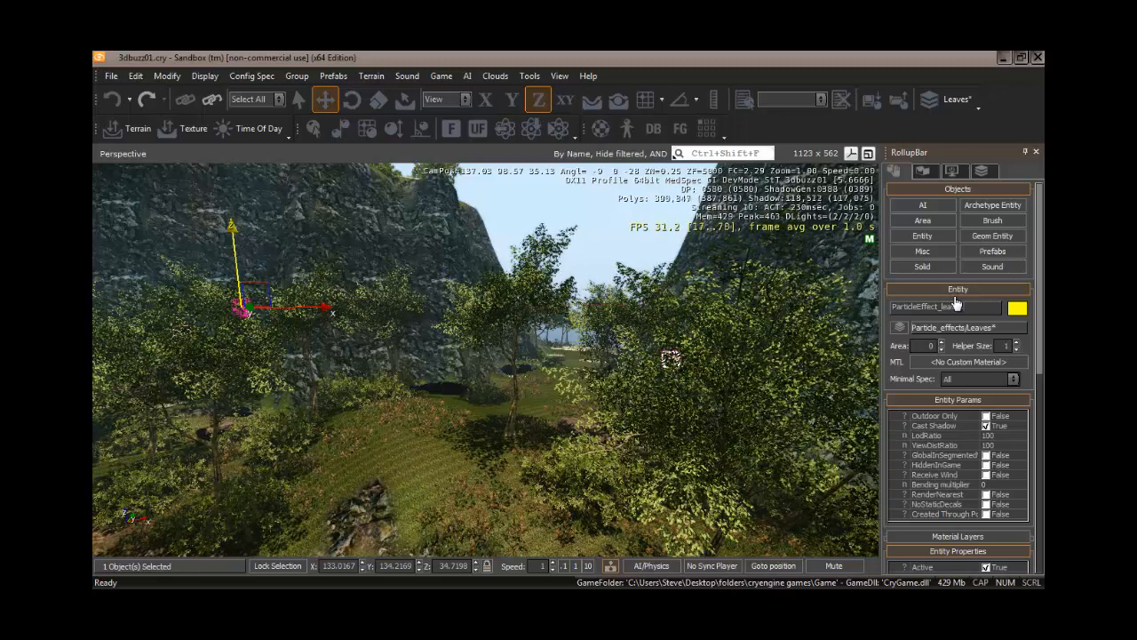
type("1")
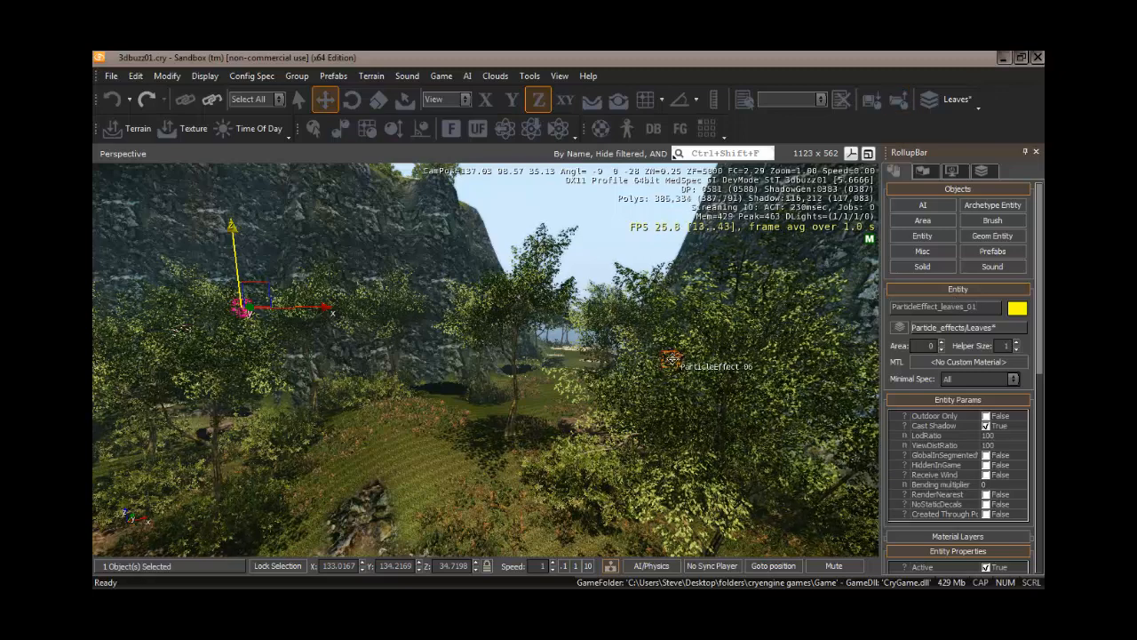
- Rename the copied particle entity across the clearing as ParticleEffect_leaves_03
left_click(672, 359)
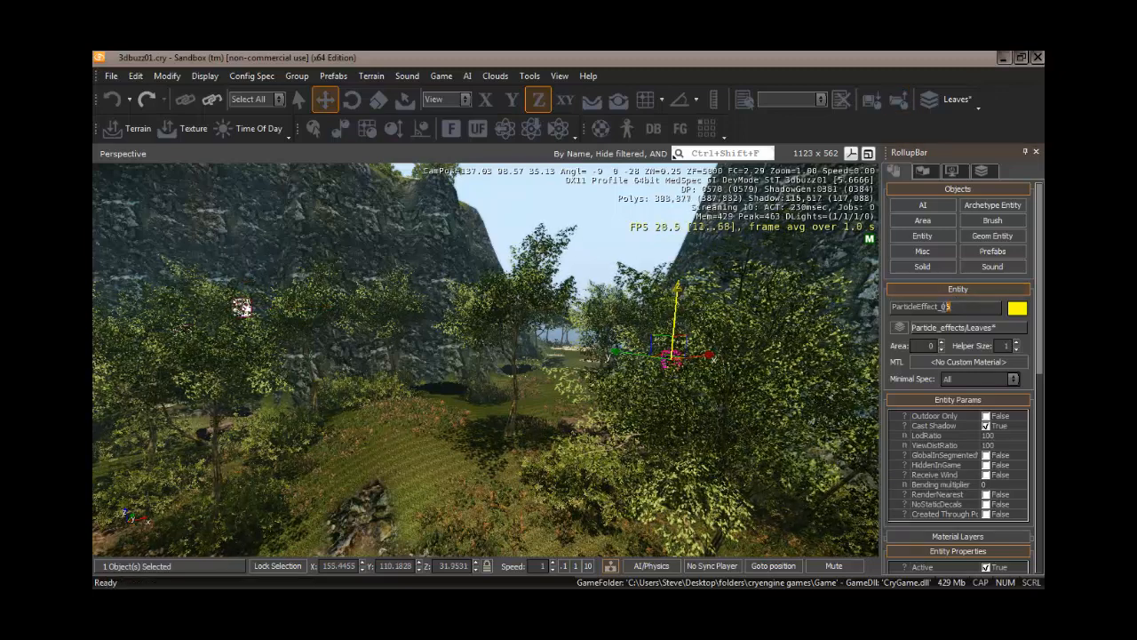
left_click_drag(944, 306, 939, 308)
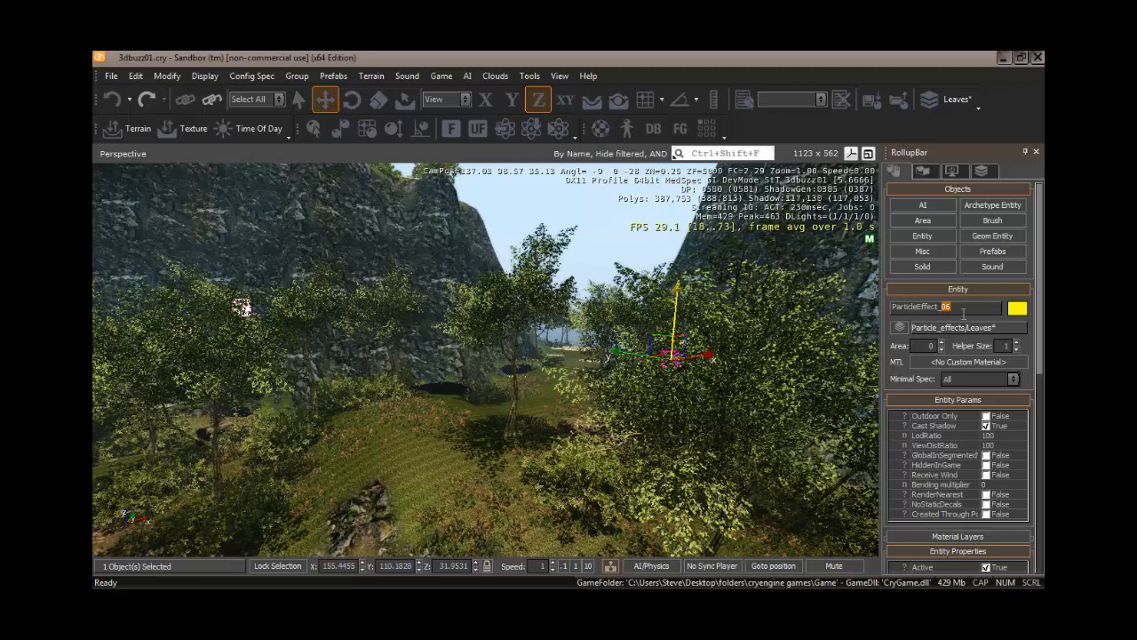
type("leaves")
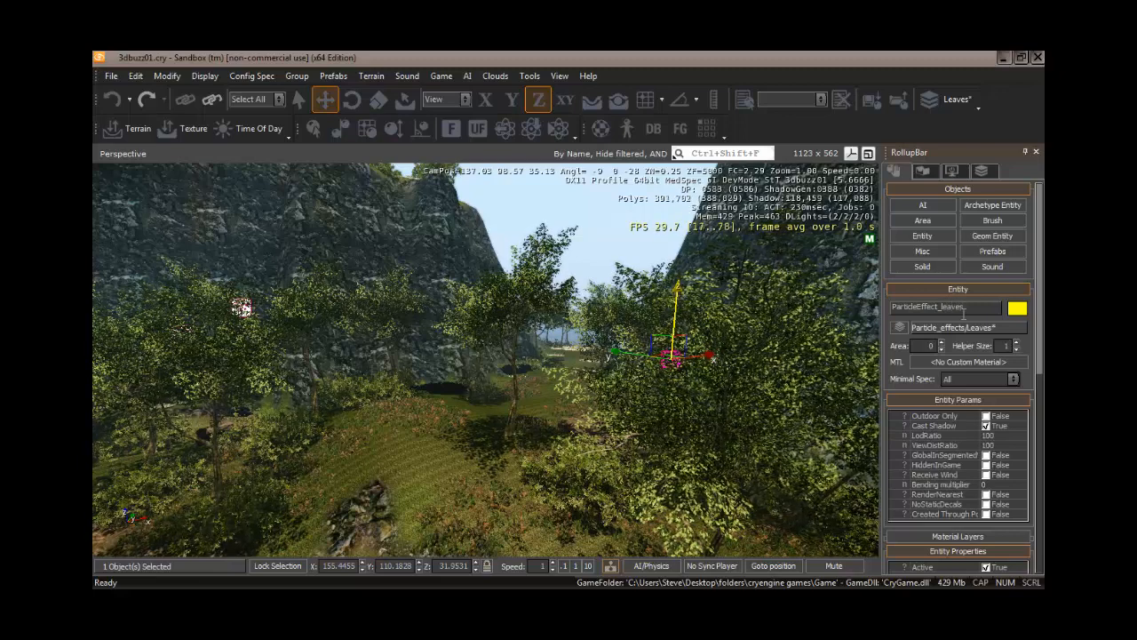
key("shift")
type("_")
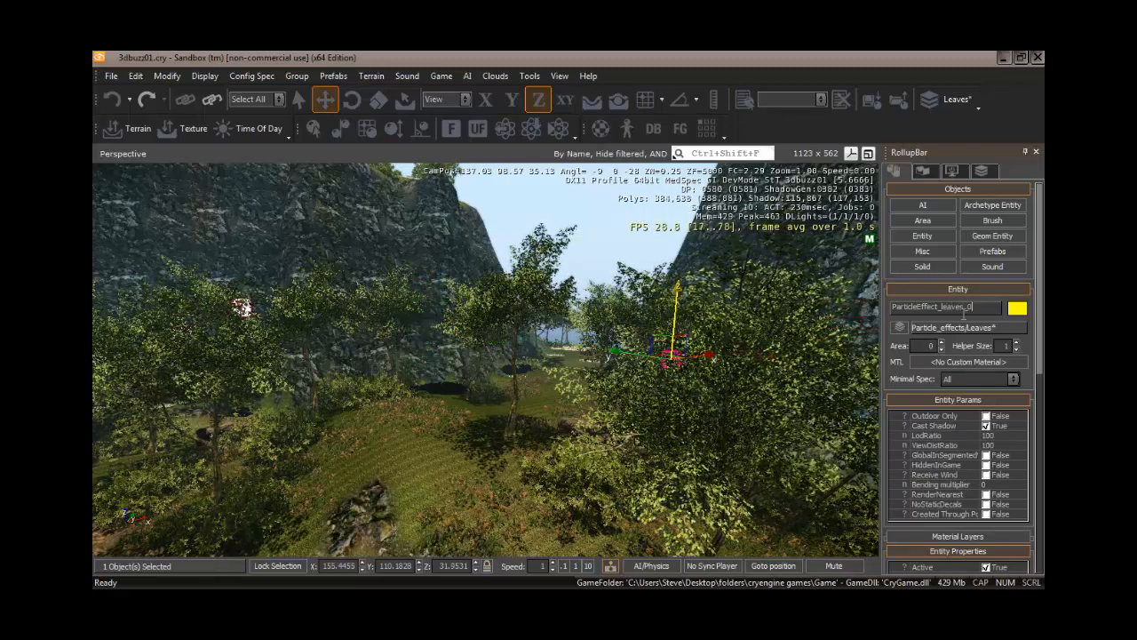
type("03")
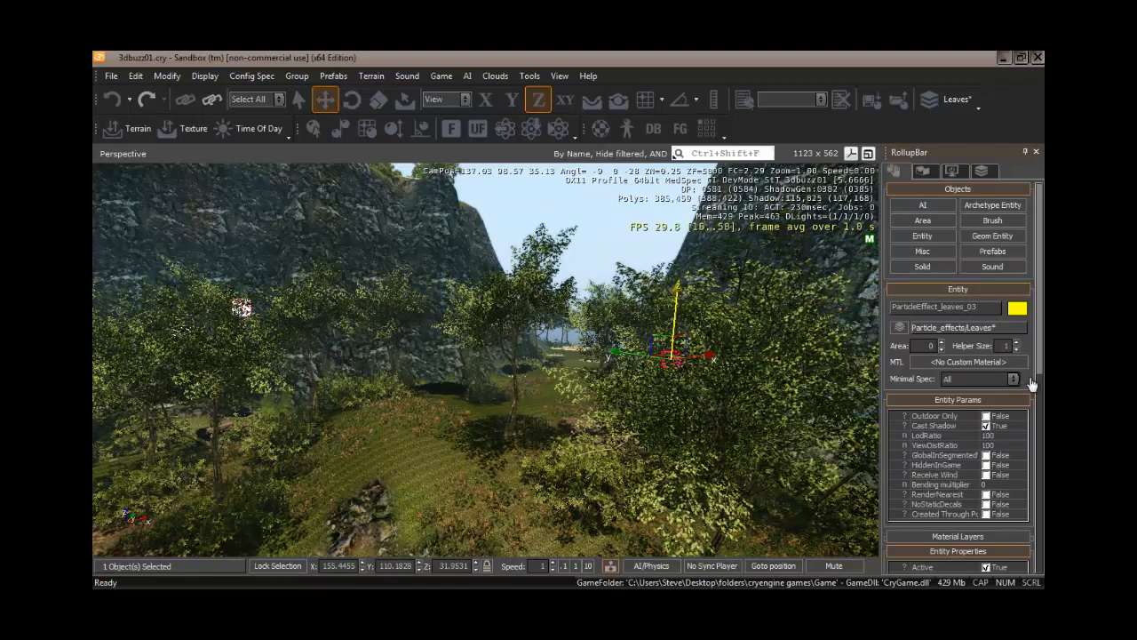
- Play-test the level in game mode, walking among the trees to examine the falling leaves, and return to editing
mouse_move(626, 367)
right_mouse_down()
mouse_move(595, 372)
mouse_move(614, 373)
mouse_move(605, 376)
right_mouse_up()
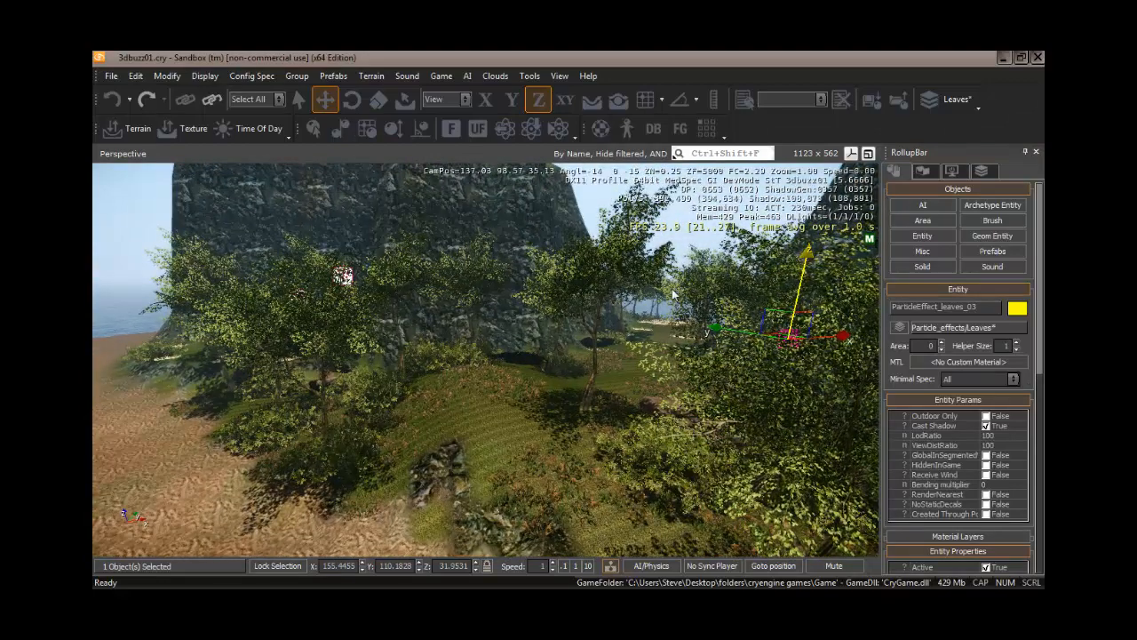
right_click_drag(641, 326, 647, 346)
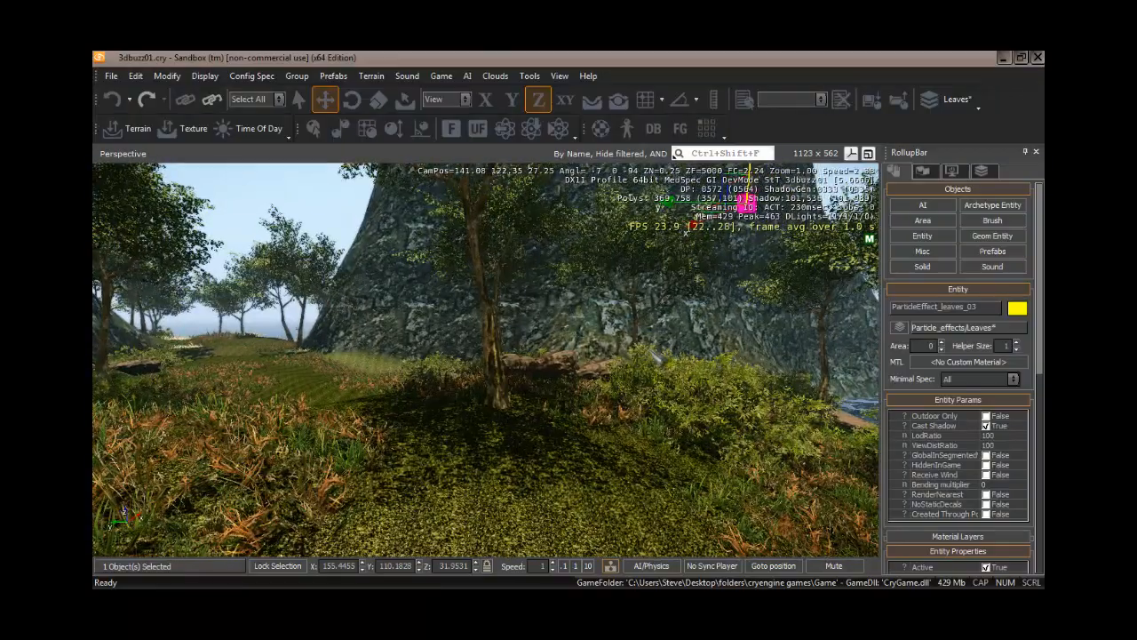
key("ctrl+g")
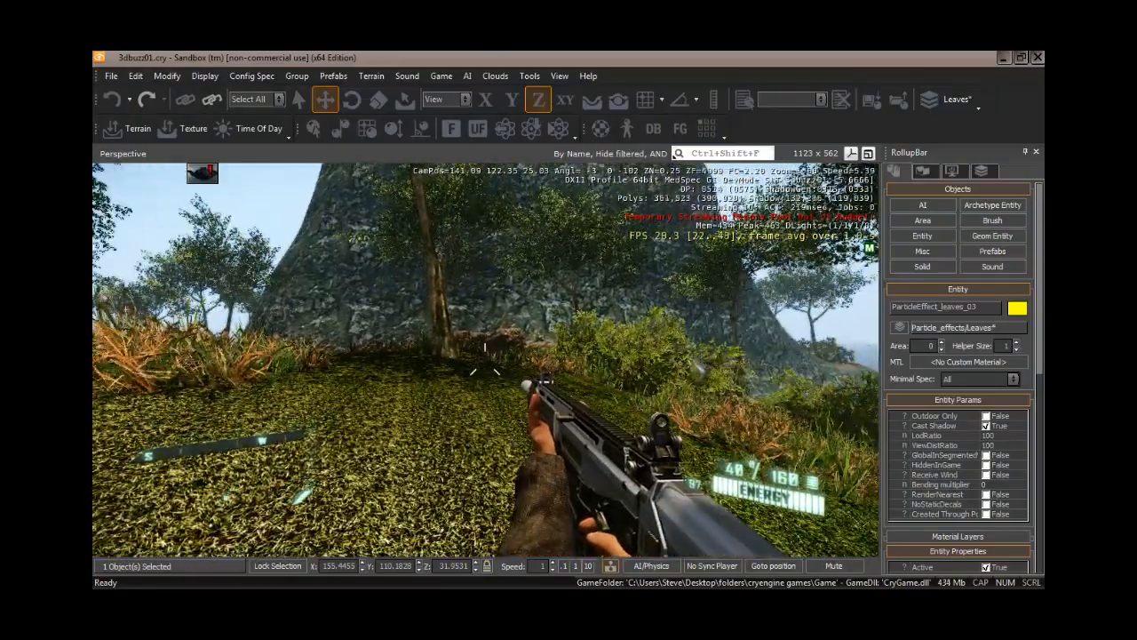
key("w")
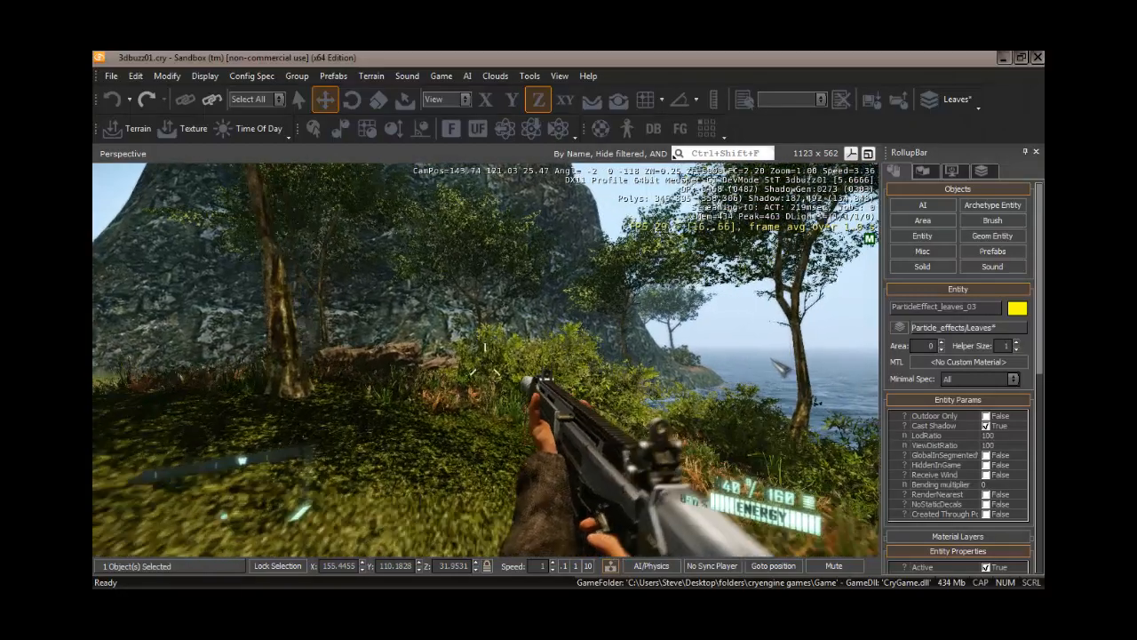
key("w")
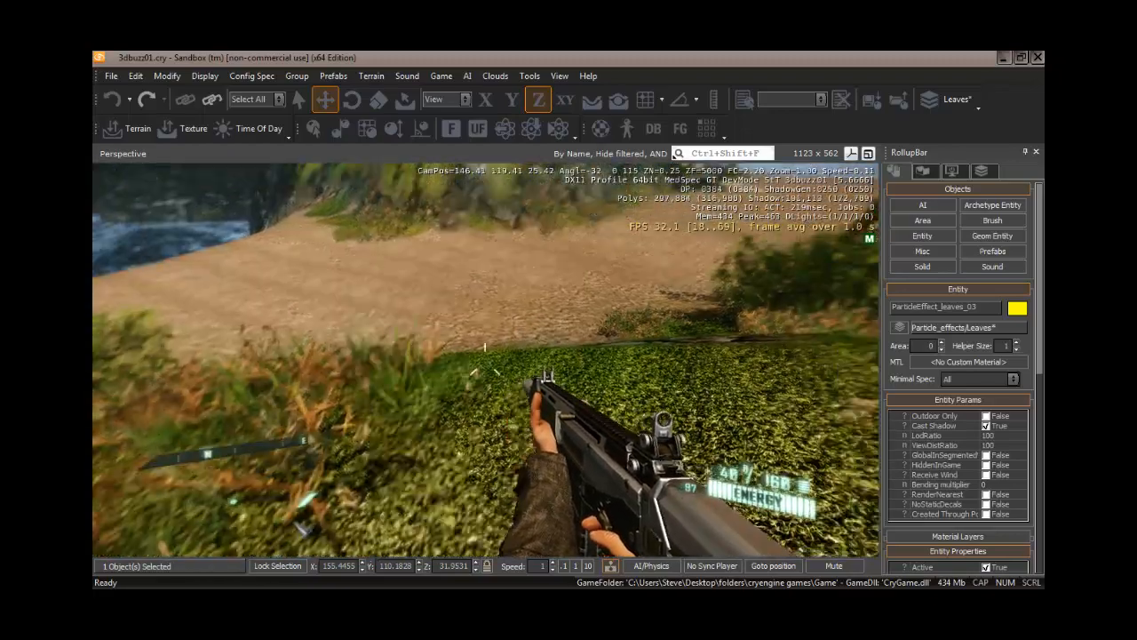
key("Escape")
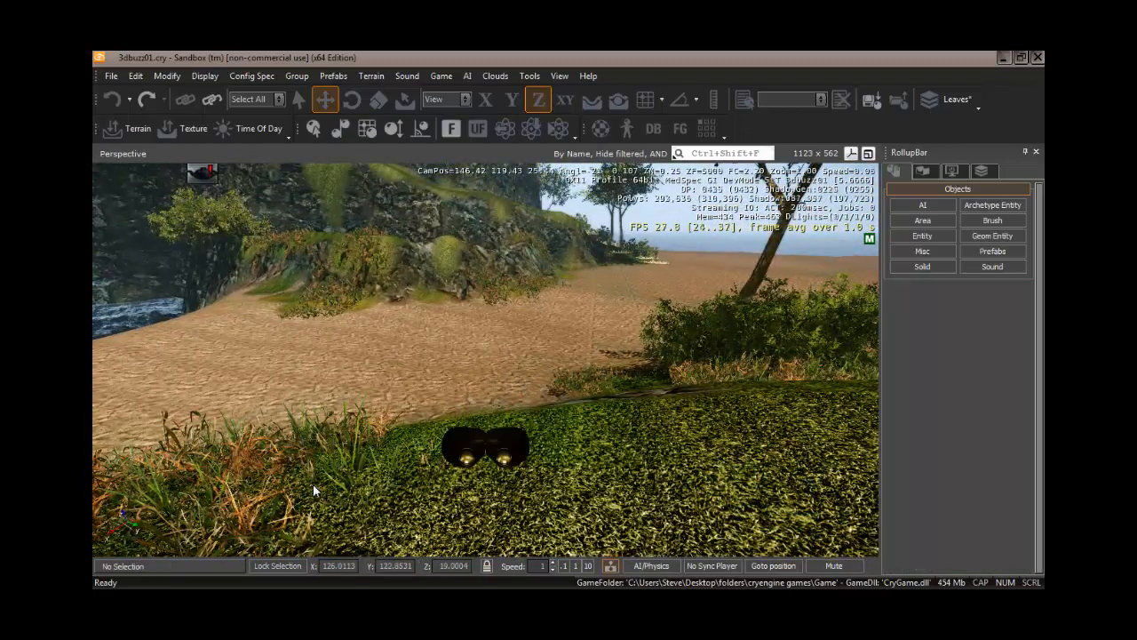